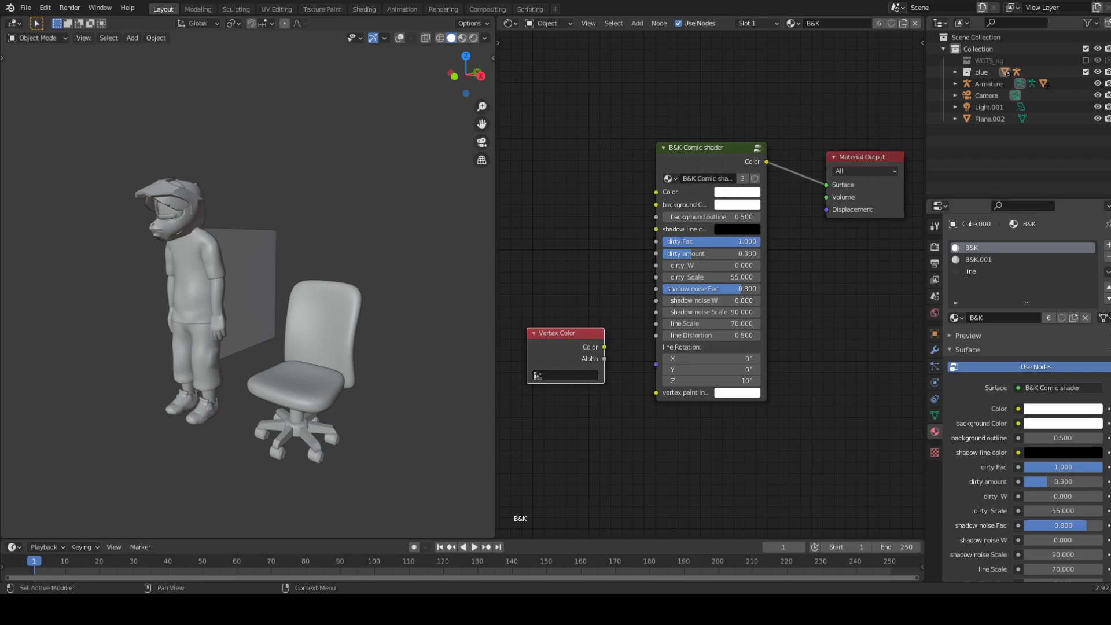
Step: Switch the viewport to Rendered shading so the B&K Comic hatching shows on character and chair
key(z)
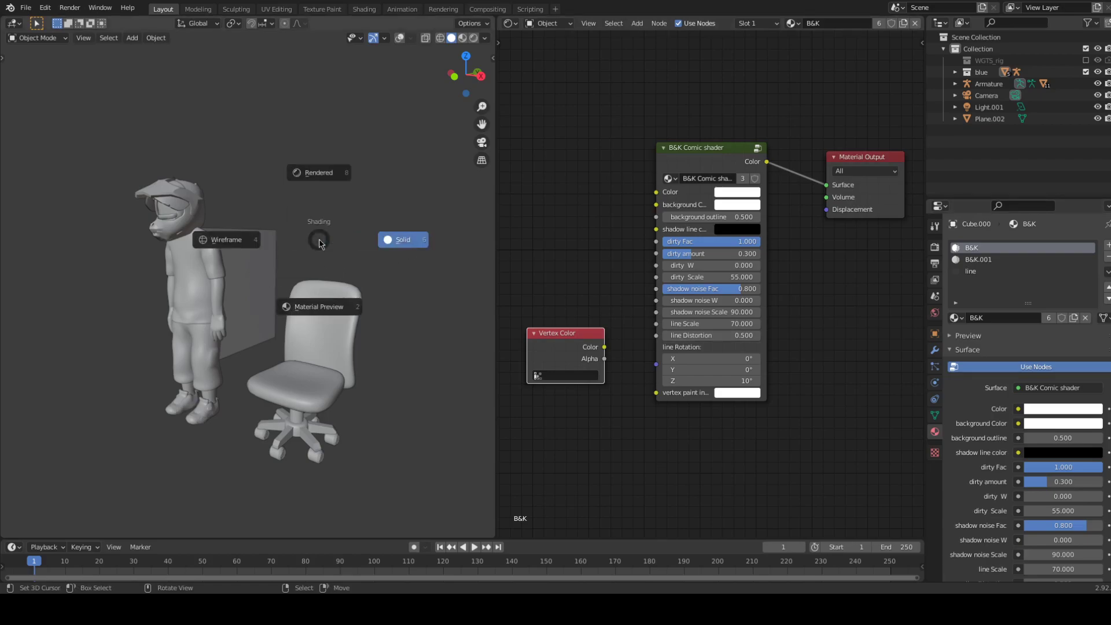
click(324, 174)
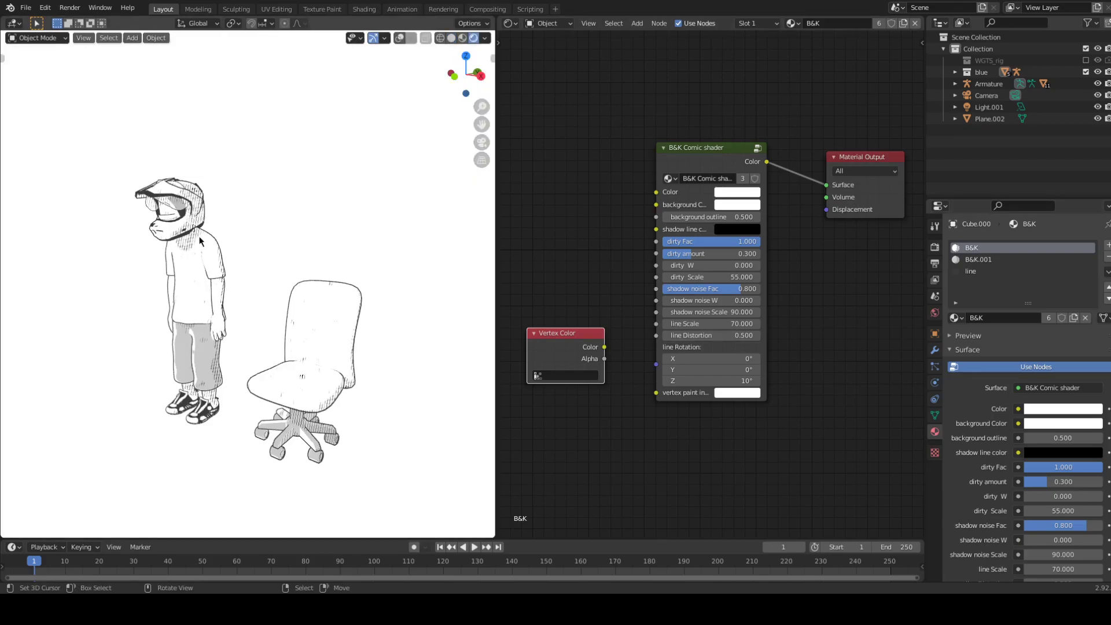
mouse_move(200, 240)
middle_down()
mouse_move(280, 232)
mouse_move(299, 266)
middle_up()
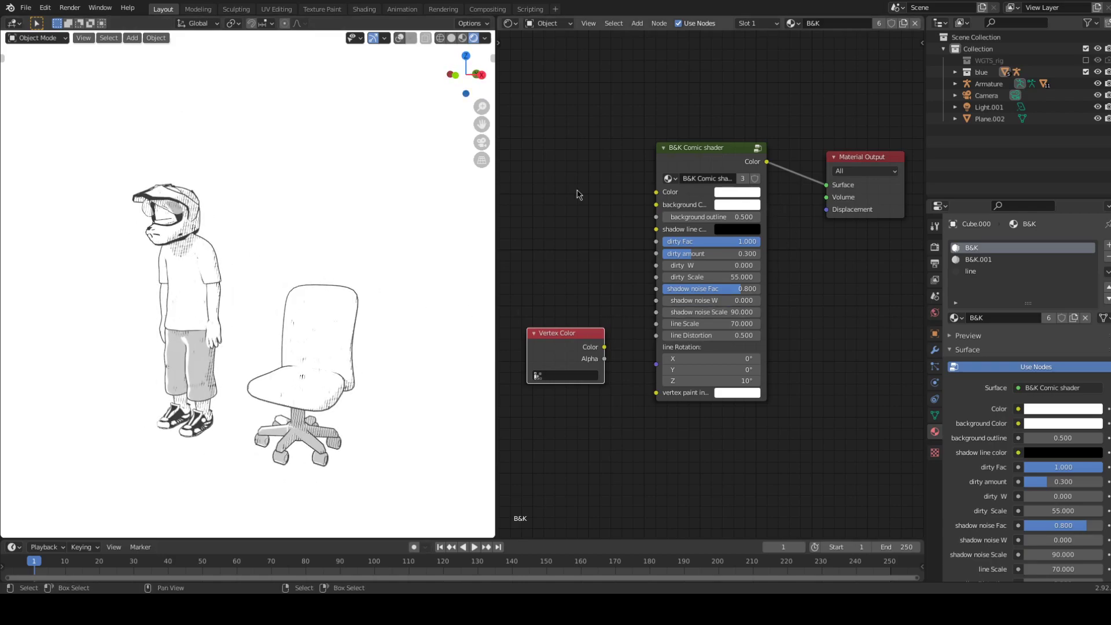
Step: Try grey and then lavender tints for the B&K Comic shader's main Color
click(729, 192)
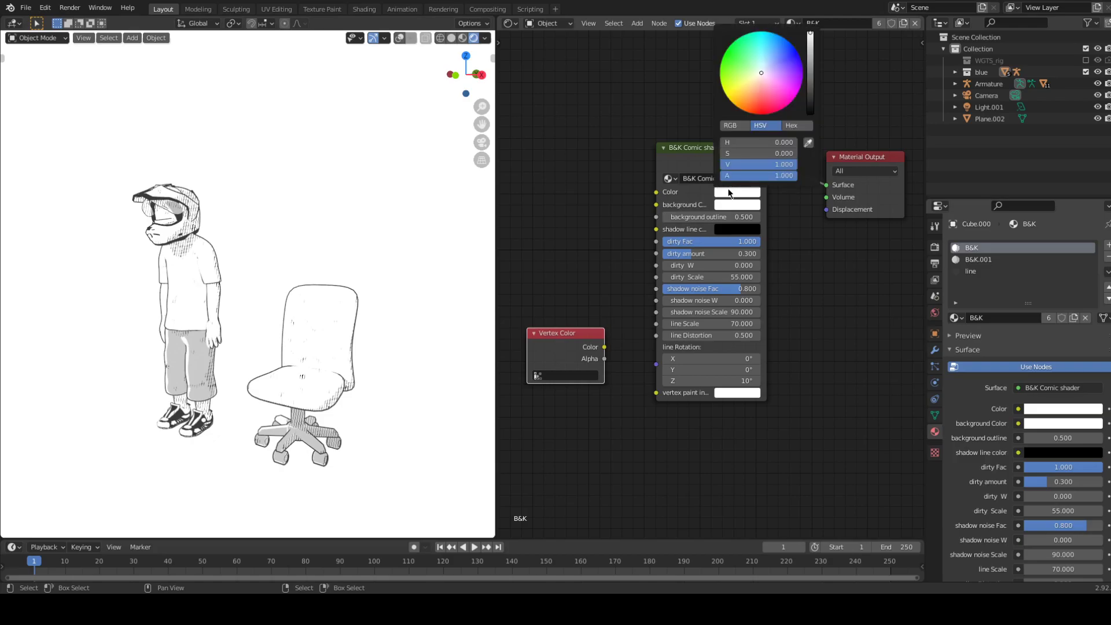
click(812, 48)
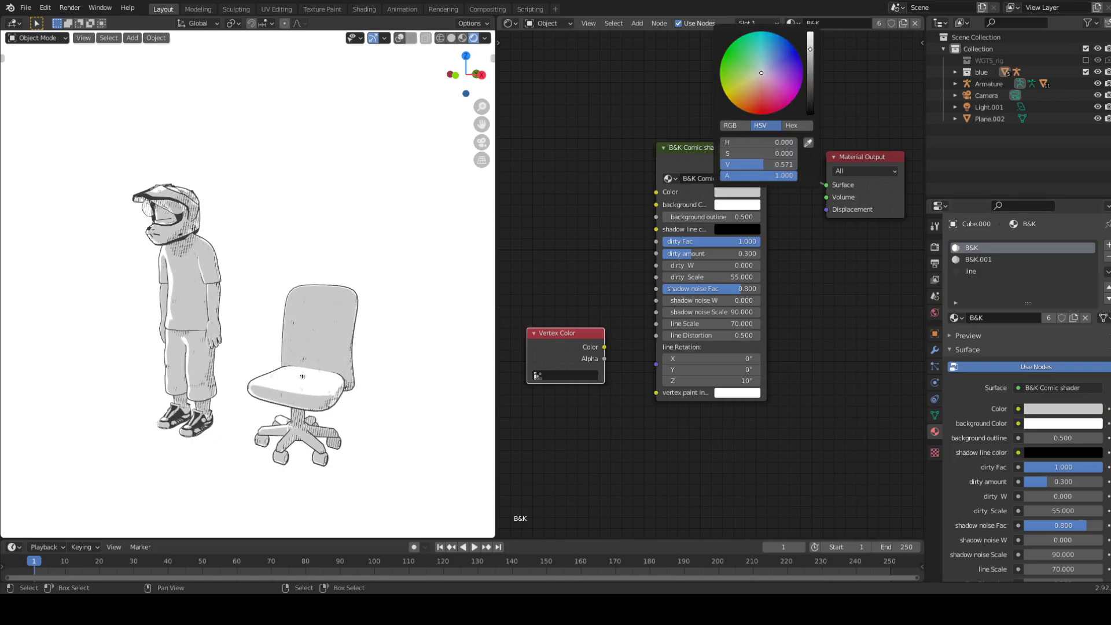
drag(810, 49, 810, 44)
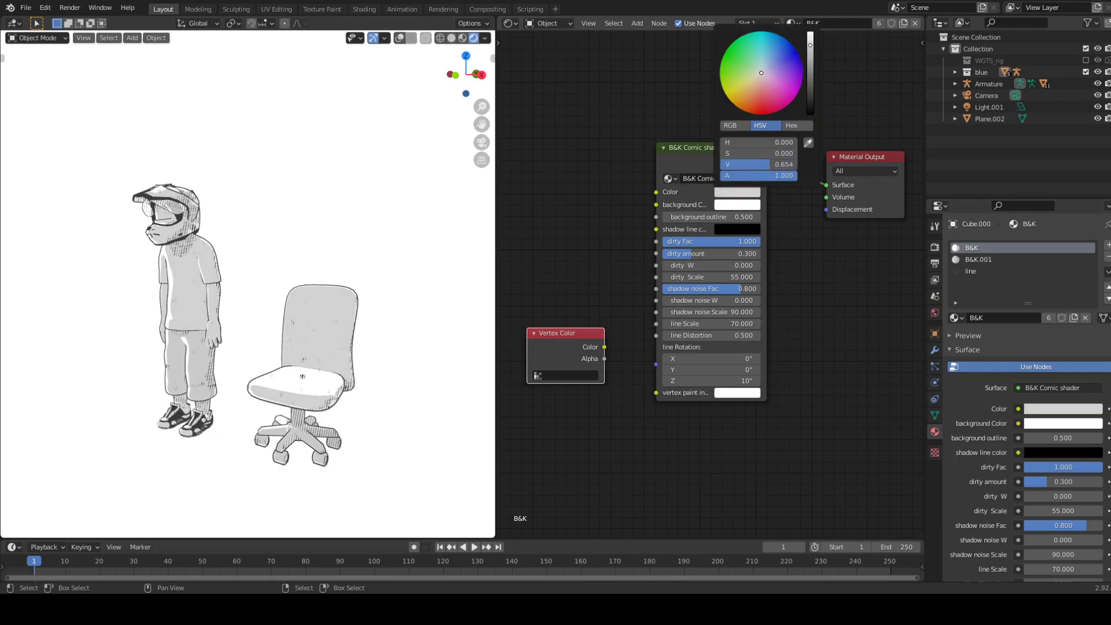
click(738, 192)
drag(768, 87, 764, 73)
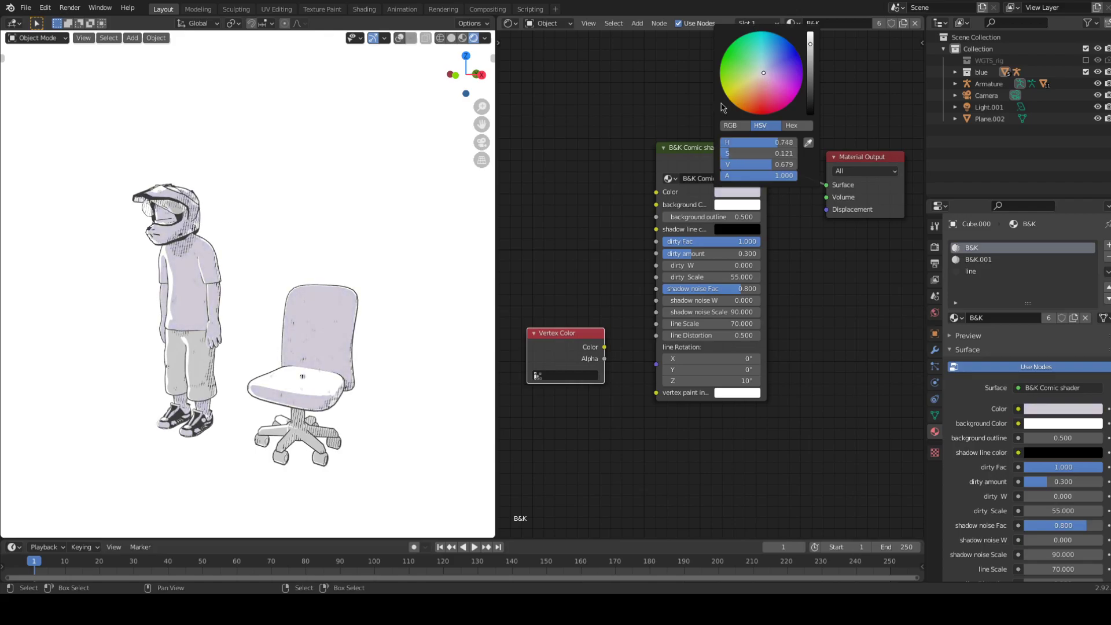
Step: Make the shader's background colour pale cyan and its main colour peach
click(737, 204)
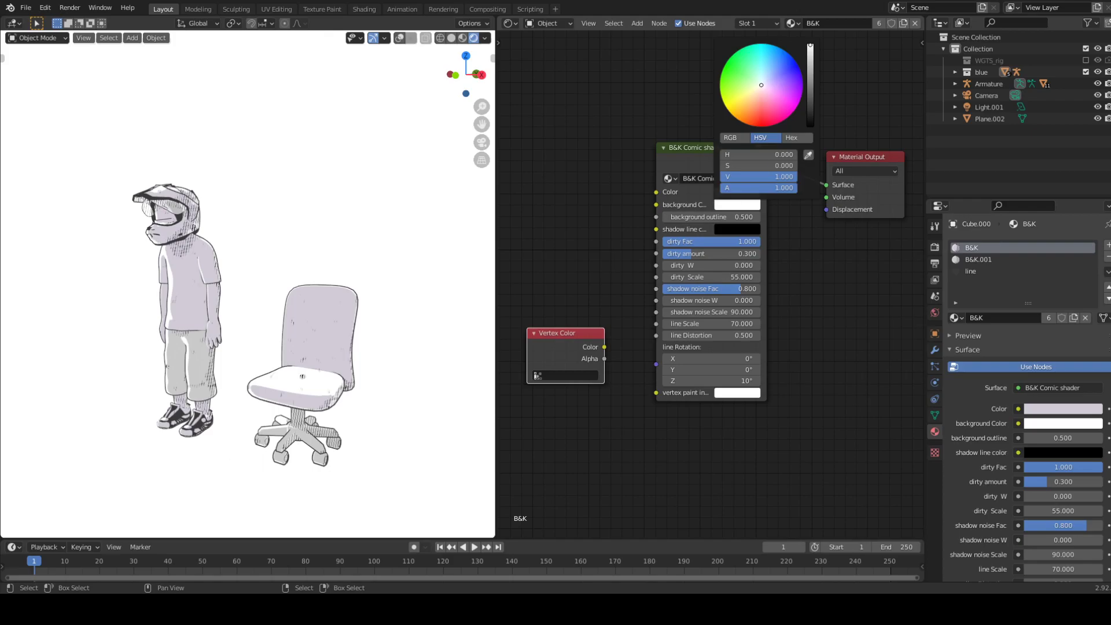
drag(760, 85, 762, 77)
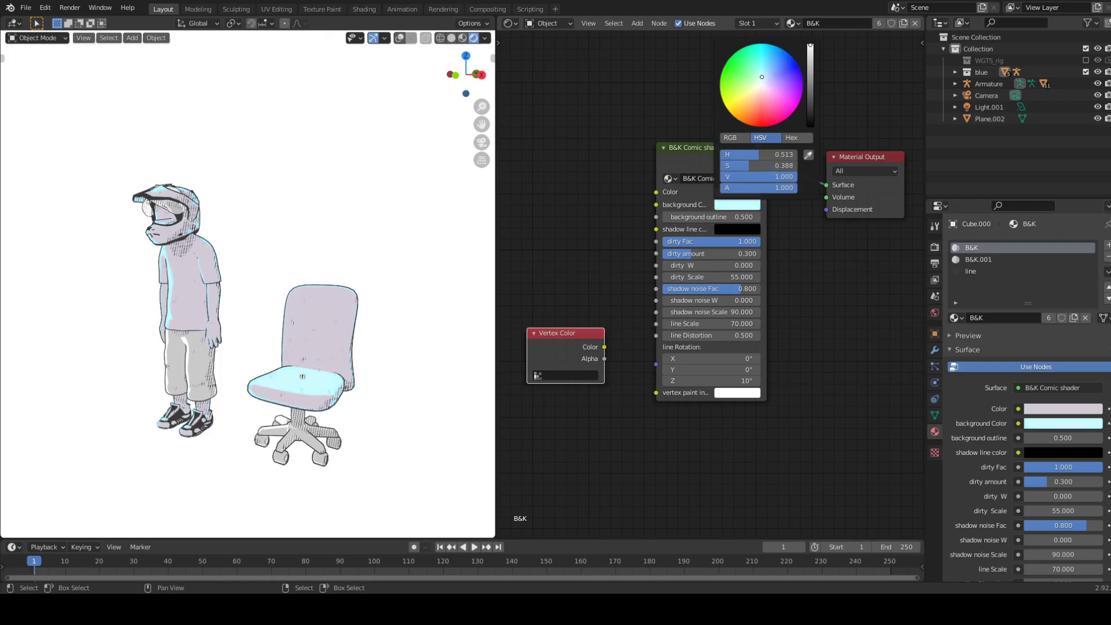
click(736, 192)
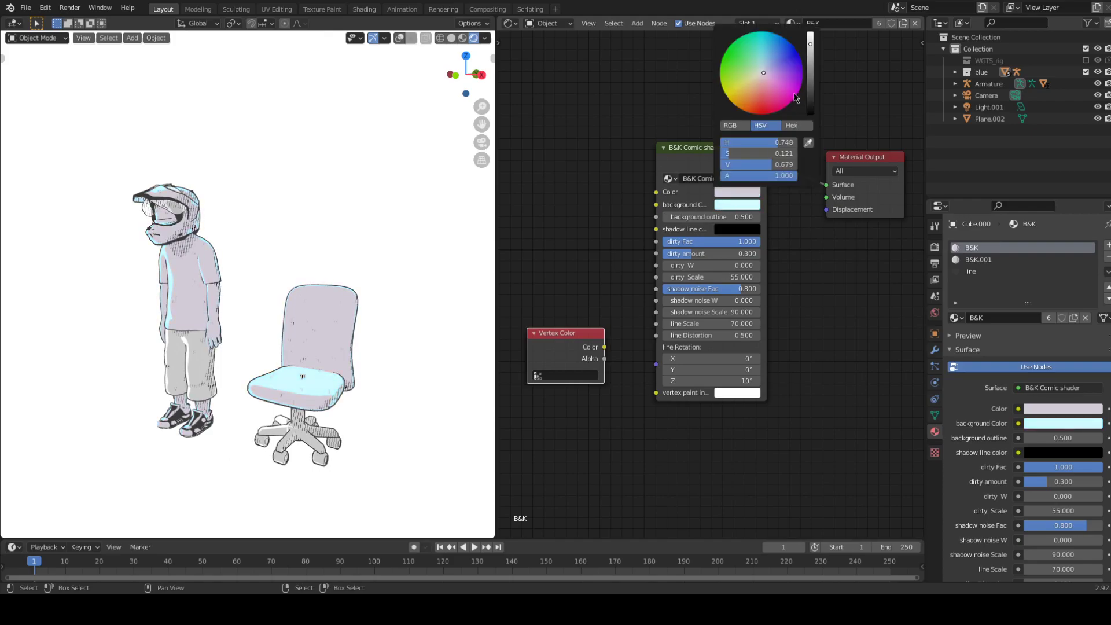
mouse_move(811, 74)
mouse_down()
mouse_move(802, 66)
mouse_move(760, 87)
mouse_move(810, 33)
mouse_up()
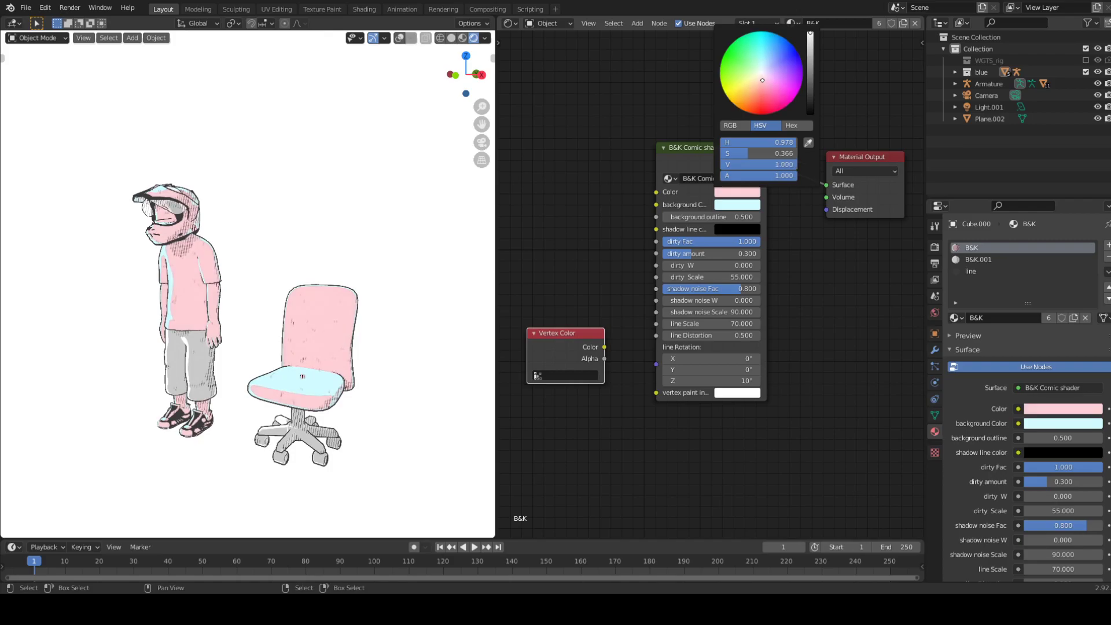
drag(763, 86, 756, 82)
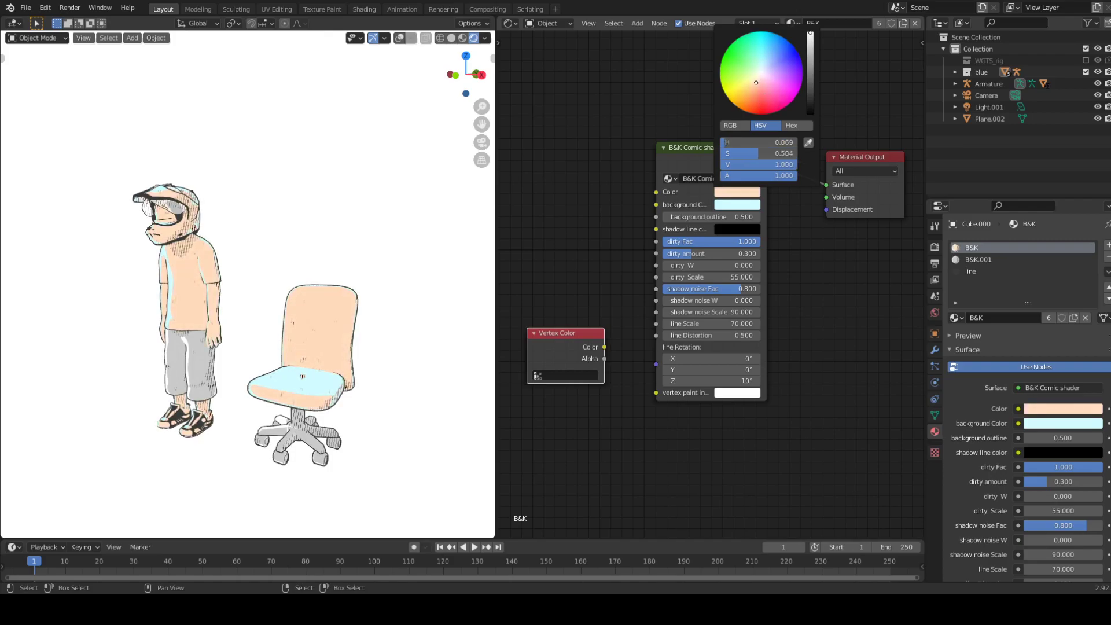
Step: Raise the background outline to 0.660 and adjust the shadow line colour
middle_drag(315, 338, 259, 351)
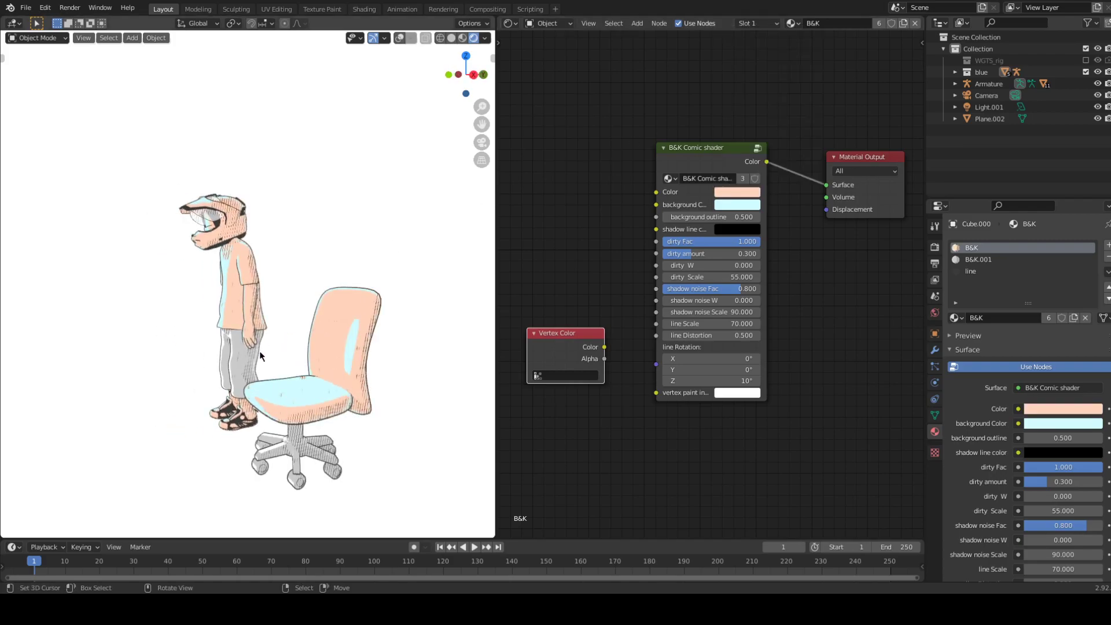
mouse_move(189, 359)
middle_down()
mouse_move(278, 354)
mouse_move(248, 370)
mouse_move(324, 353)
middle_up()
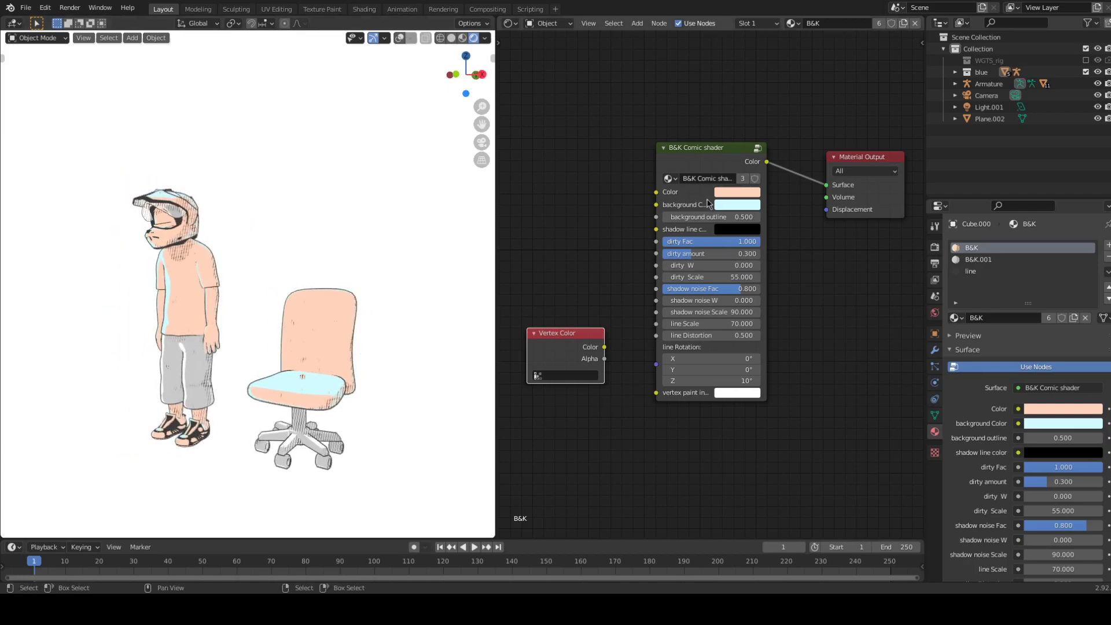
mouse_move(701, 219)
mouse_down()
mouse_move(746, 218)
mouse_move(727, 218)
mouse_up()
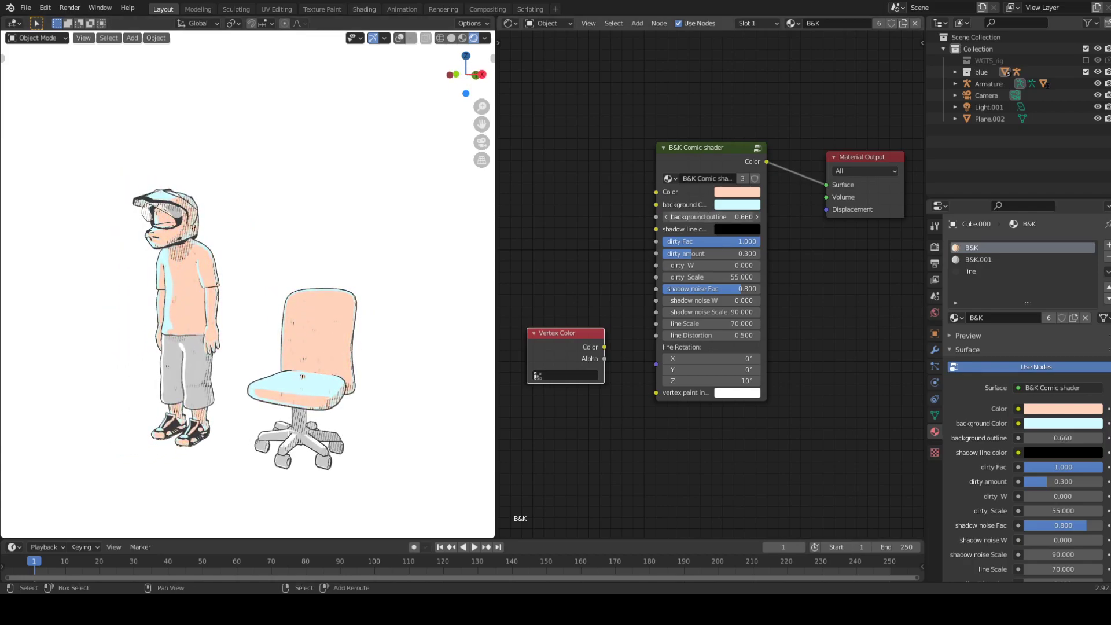
click(735, 231)
mouse_move(813, 128)
mouse_down()
mouse_move(810, 69)
mouse_move(810, 149)
mouse_up()
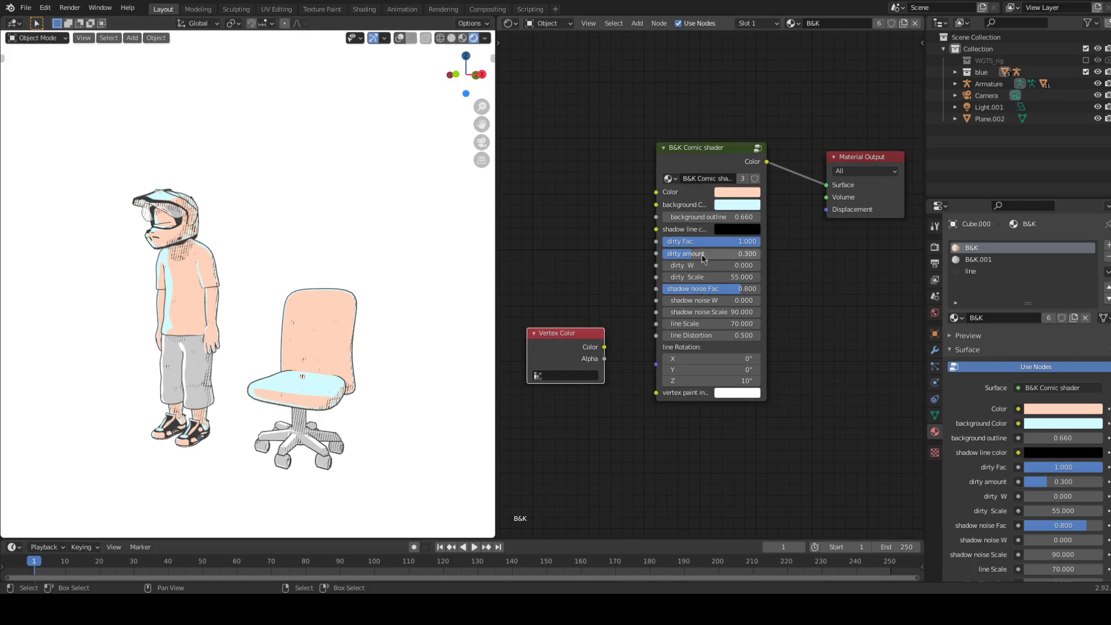
Step: Set dirty amount to 0.393 and dirty W to 4.800, and lower the shadow noise Fac
drag(707, 253, 775, 253)
mouse_move(711, 265)
mouse_down()
mouse_move(746, 265)
mouse_move(688, 265)
mouse_move(705, 276)
mouse_move(724, 276)
mouse_move(665, 259)
mouse_up()
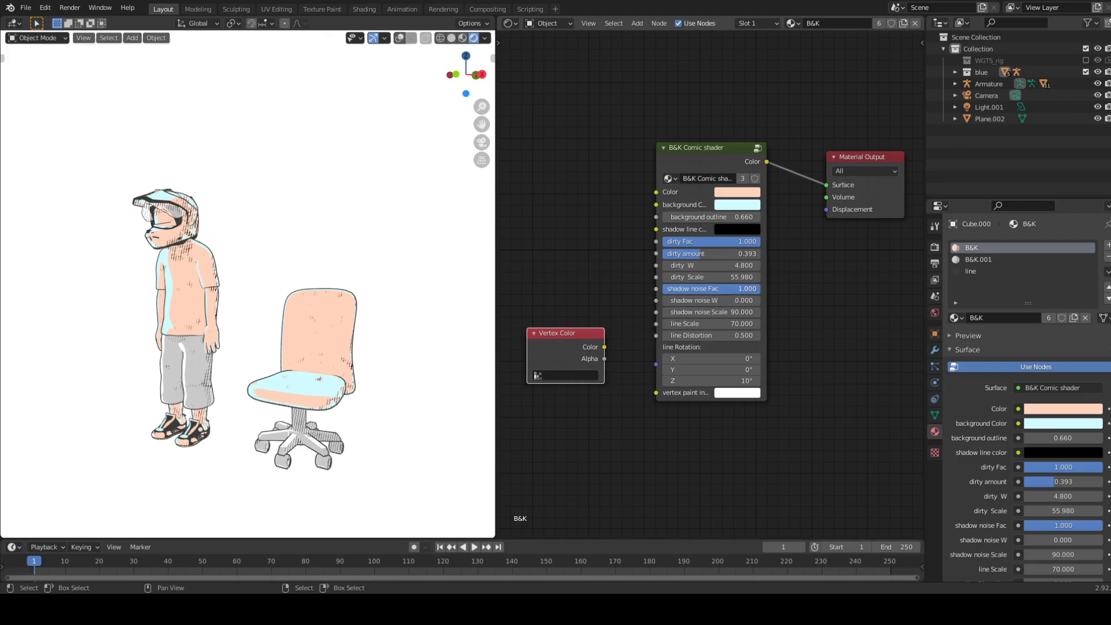
drag(711, 288, 671, 288)
Step: Set shadow noise Fac to 0.502 and shadow noise W to 11
middle_drag(235, 305, 416, 317)
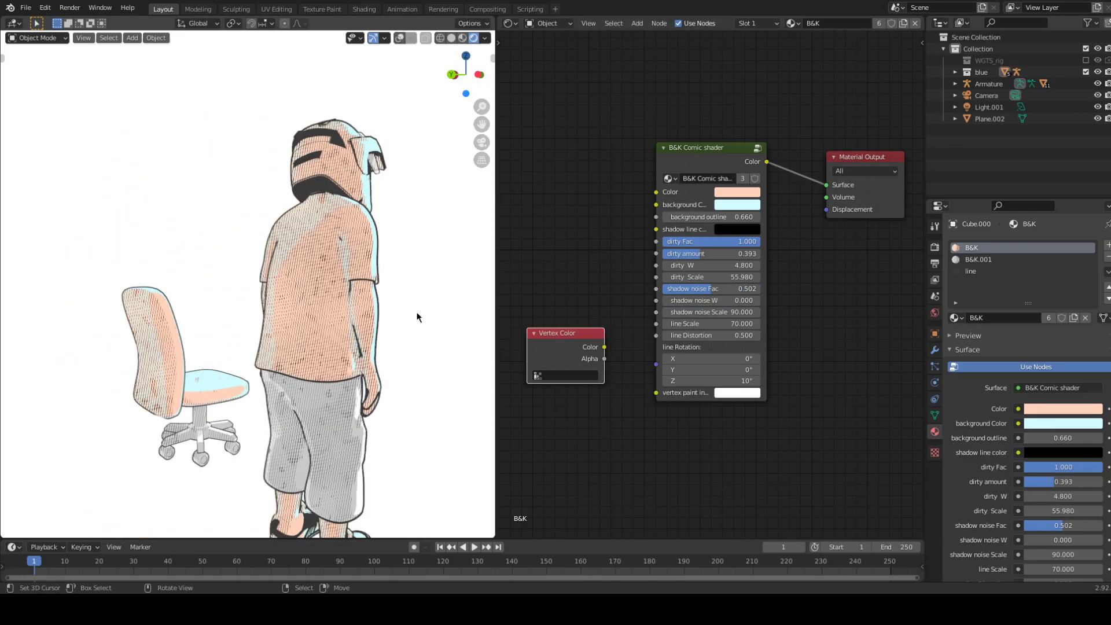
mouse_move(712, 288)
mouse_down()
mouse_move(697, 288)
mouse_move(755, 300)
mouse_up()
middle_drag(360, 293, 349, 346)
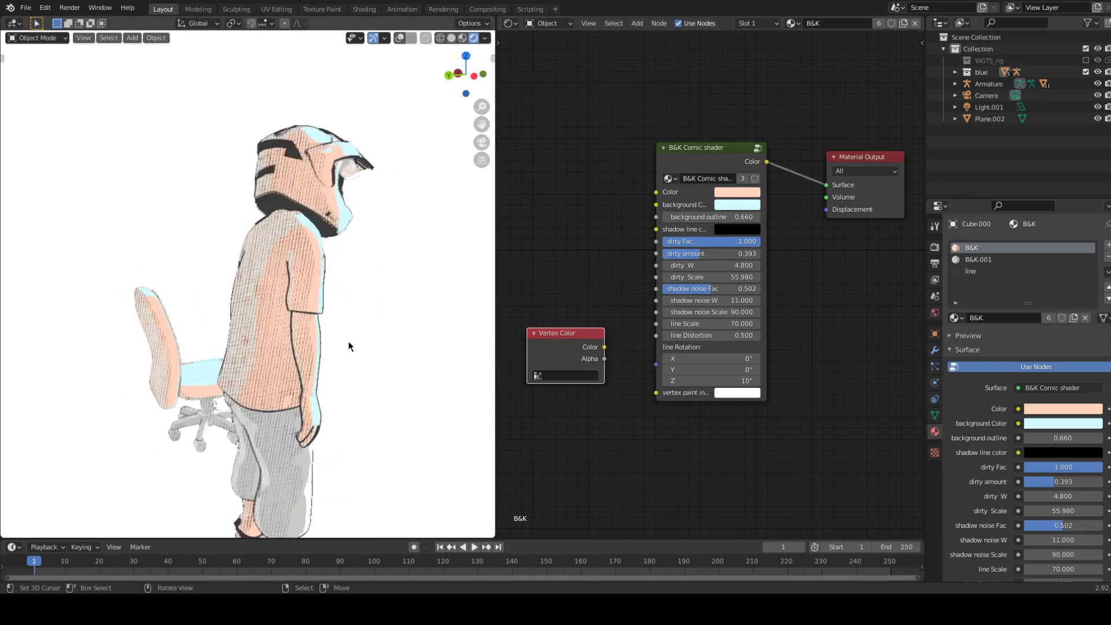
Step: Test a line rotation Z of 40°, then reset it to 0°
click(711, 381)
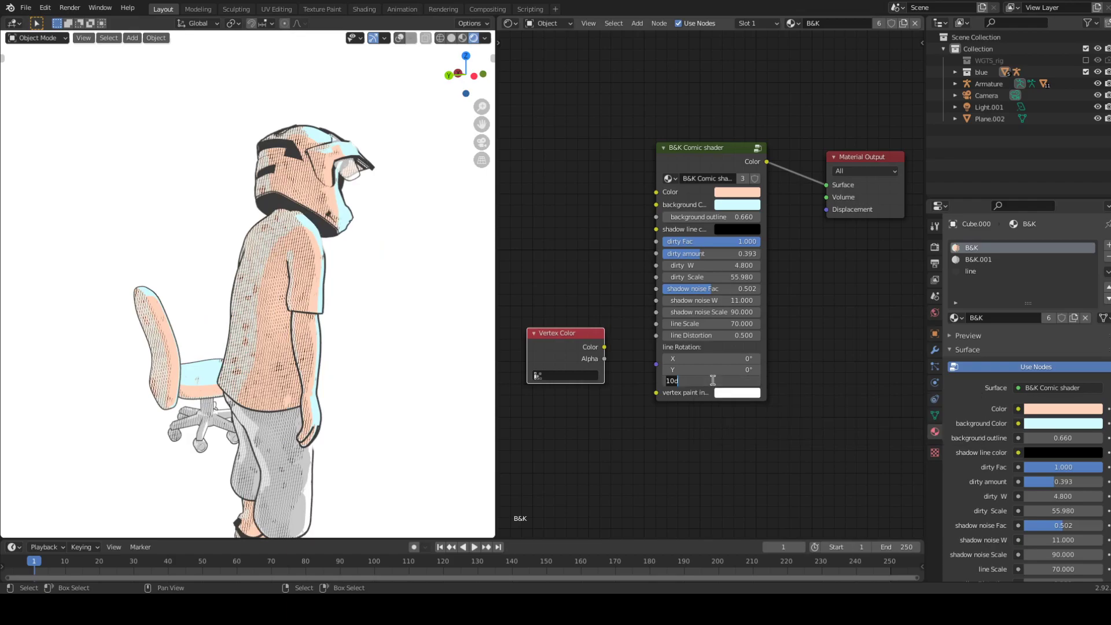
key(Return)
mouse_move(348, 307)
middle_down()
mouse_move(376, 302)
mouse_move(265, 318)
middle_up()
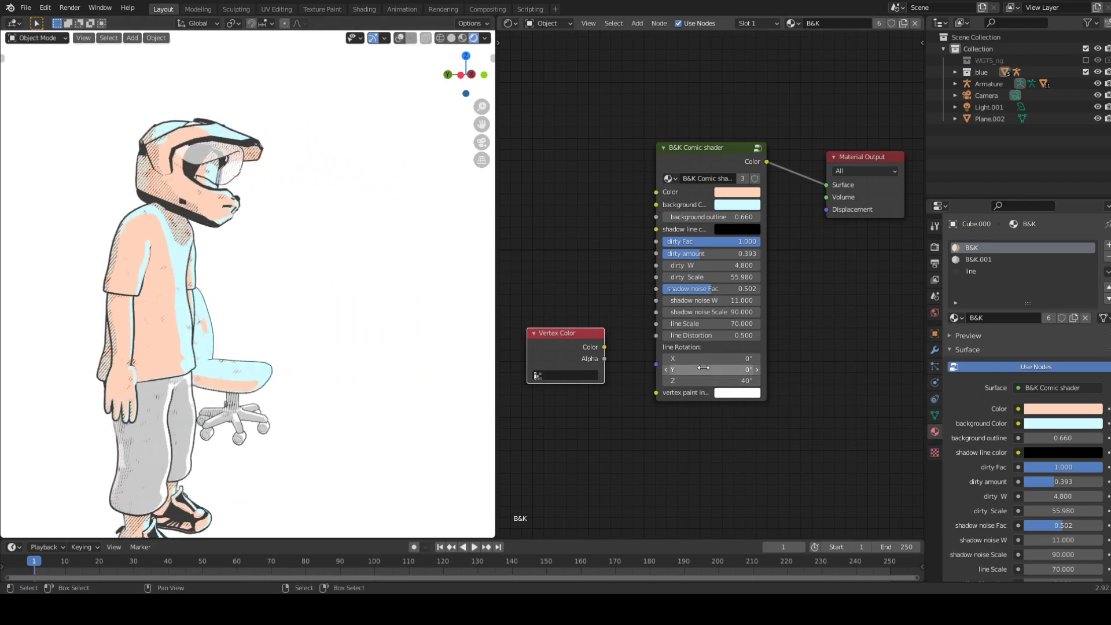
drag(698, 379, 703, 380)
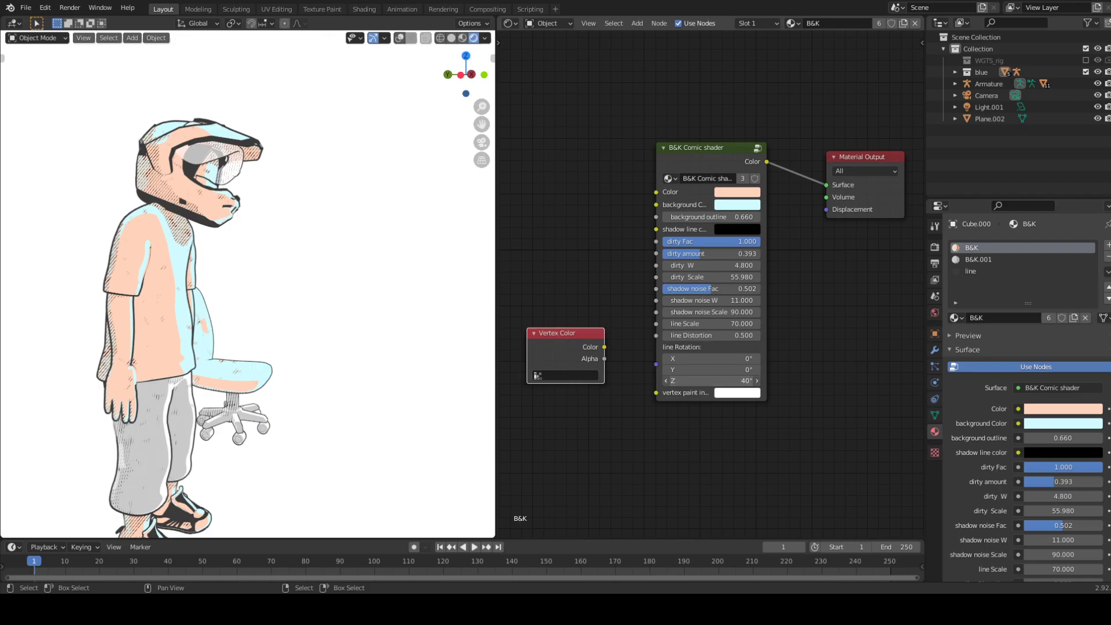
click(703, 380)
text(0)
key(Return)
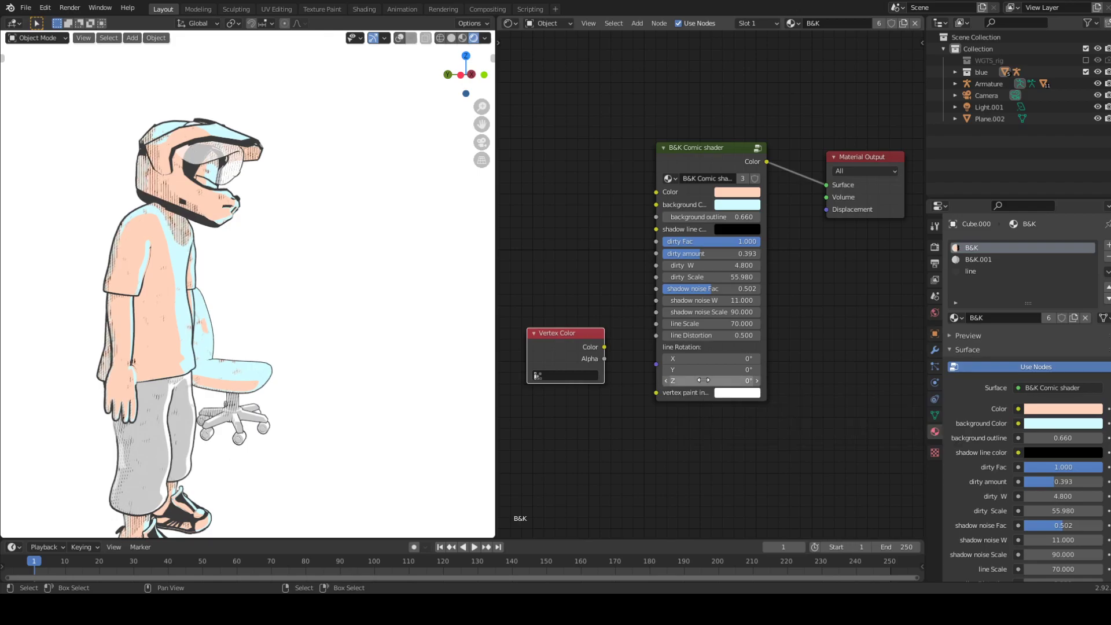
middle_drag(307, 347, 178, 355)
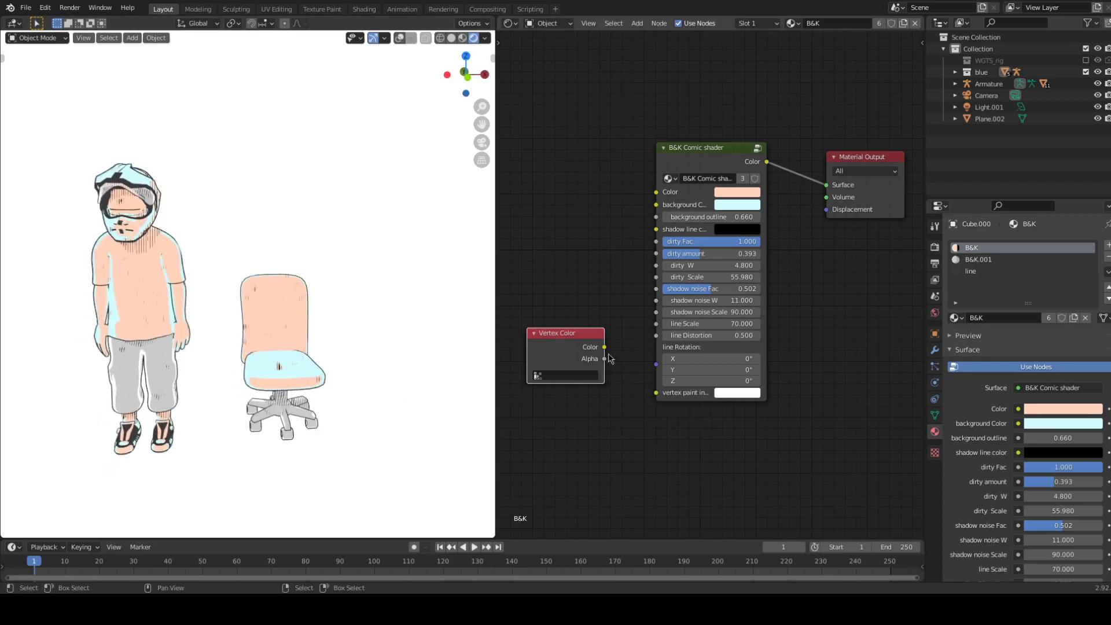
Step: Link the Vertex Color node's Color to the shader's vertex paint input and enter Vertex Paint mode
mouse_move(604, 349)
mouse_down()
mouse_move(634, 392)
mouse_move(656, 393)
mouse_up()
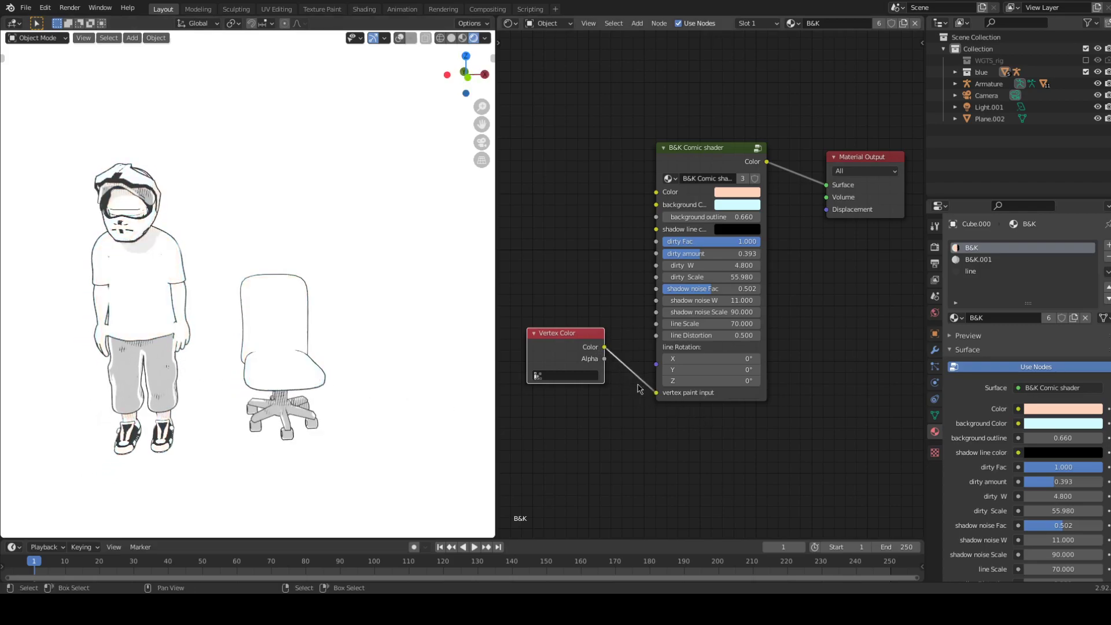
click(38, 37)
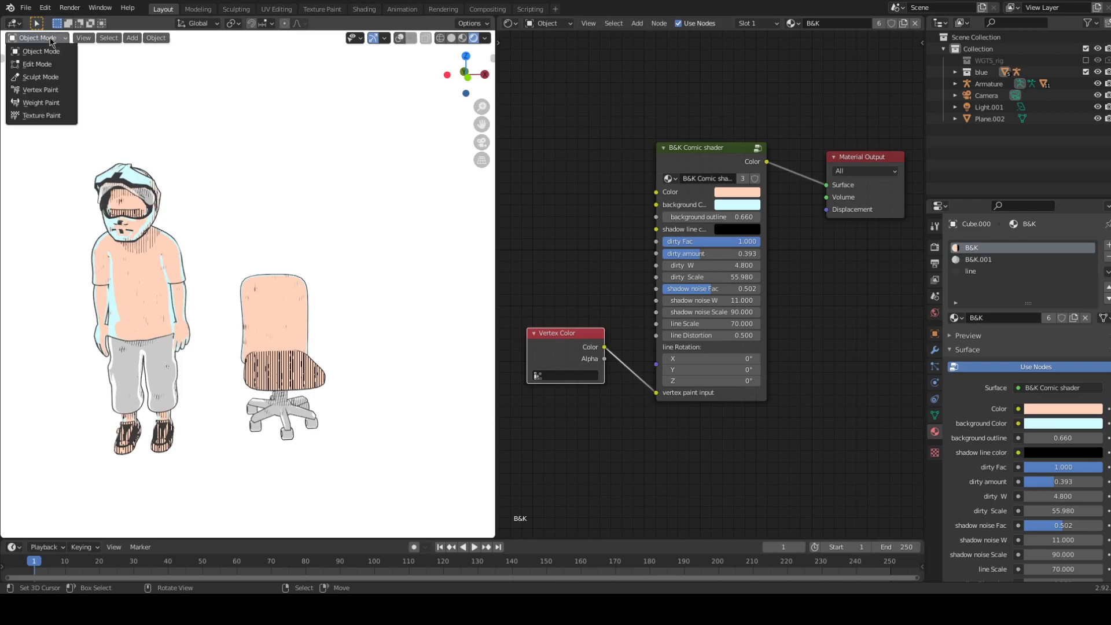
click(40, 89)
Step: With a 38 px black brush, paint dark hatching down and across the shirt
key(n)
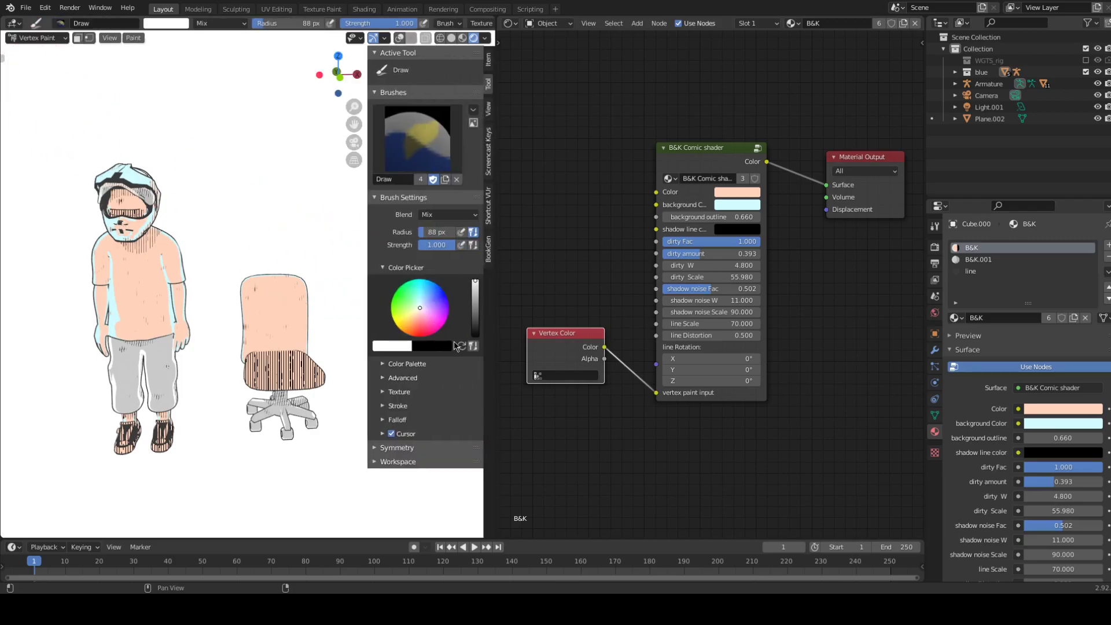
click(460, 345)
key(f)
click(153, 303)
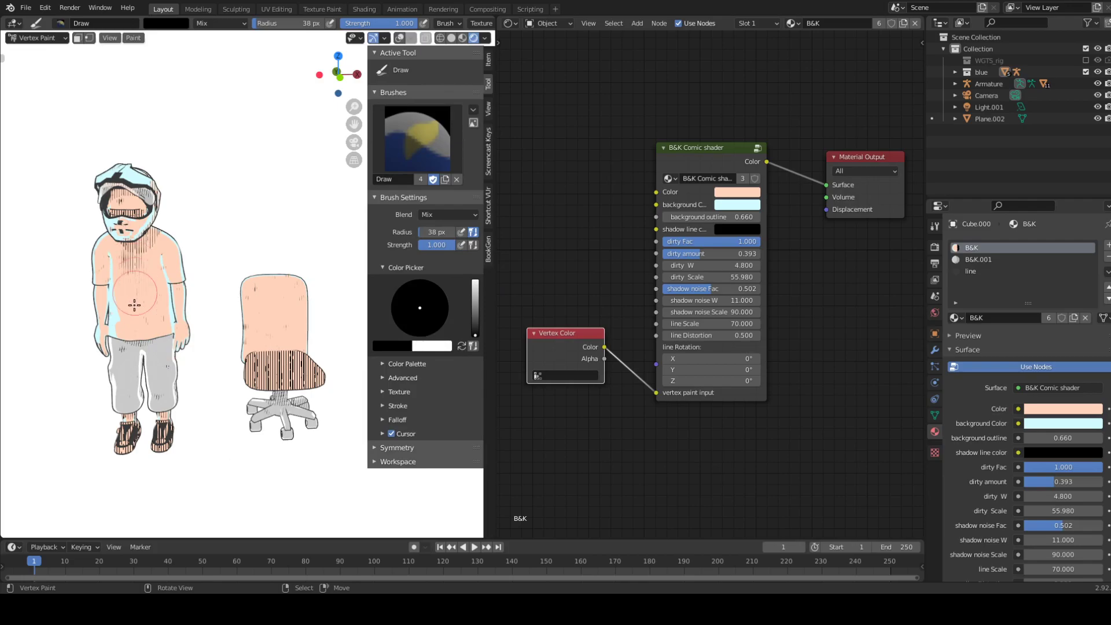
drag(134, 304, 139, 318)
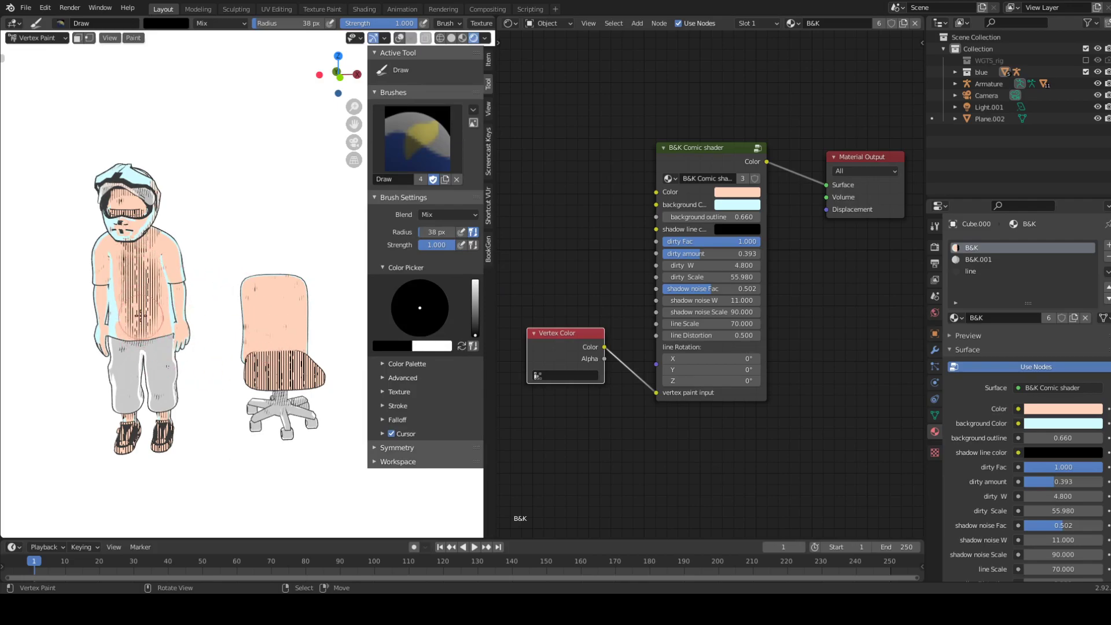
middle_drag(140, 317, 132, 223)
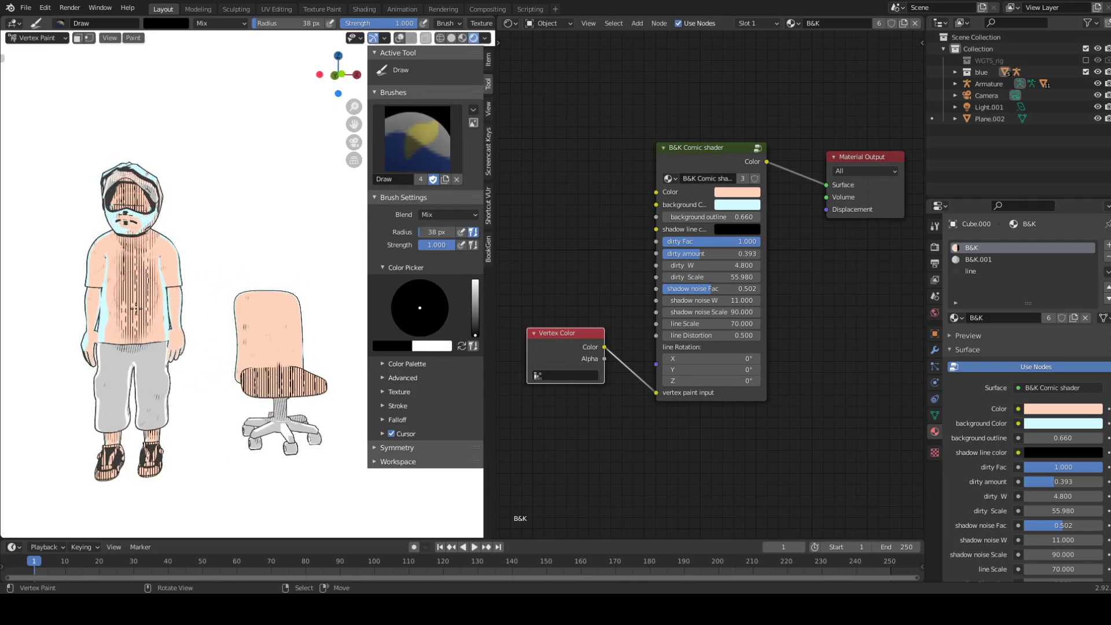
drag(173, 235, 94, 236)
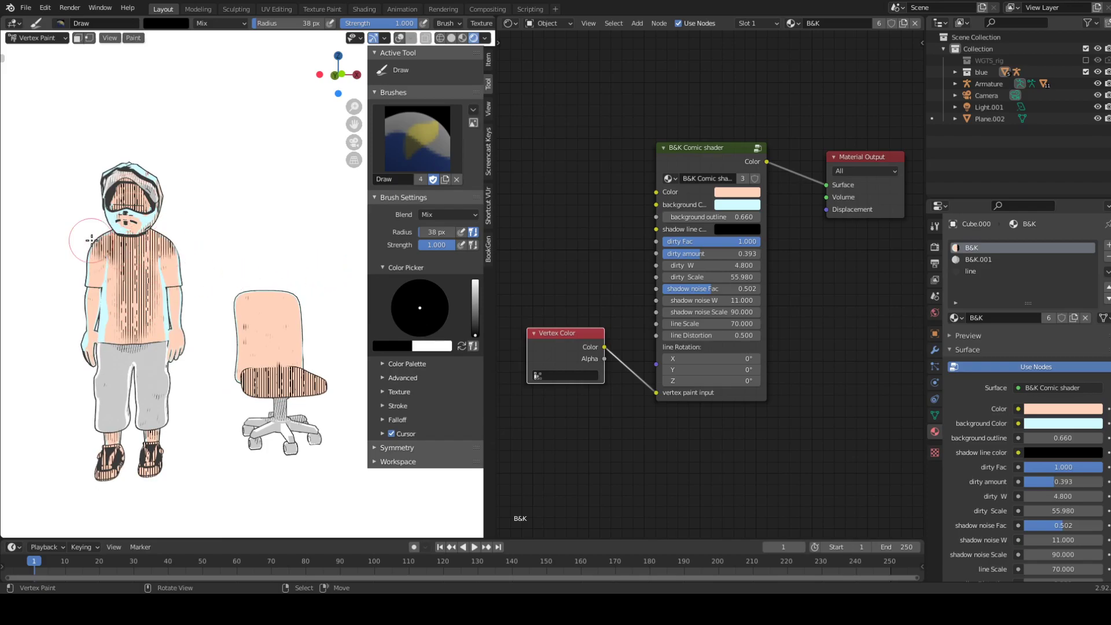
Step: Paint white over the shirt hatching and return to Object Mode
click(462, 346)
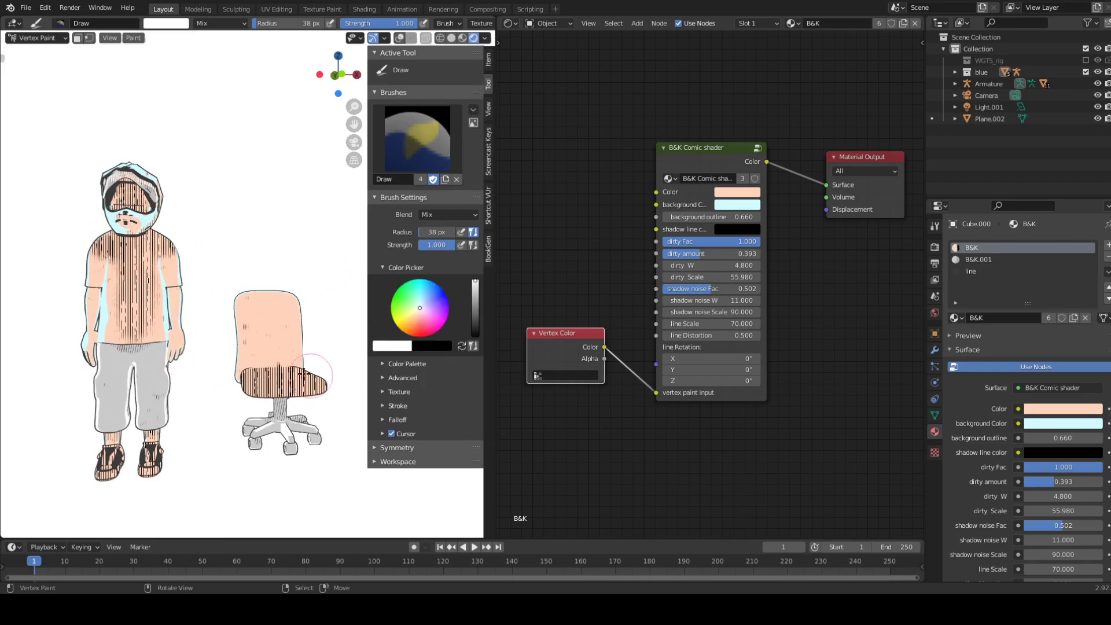
mouse_move(151, 178)
mouse_down()
mouse_move(124, 357)
mouse_move(107, 361)
mouse_up()
click(36, 38)
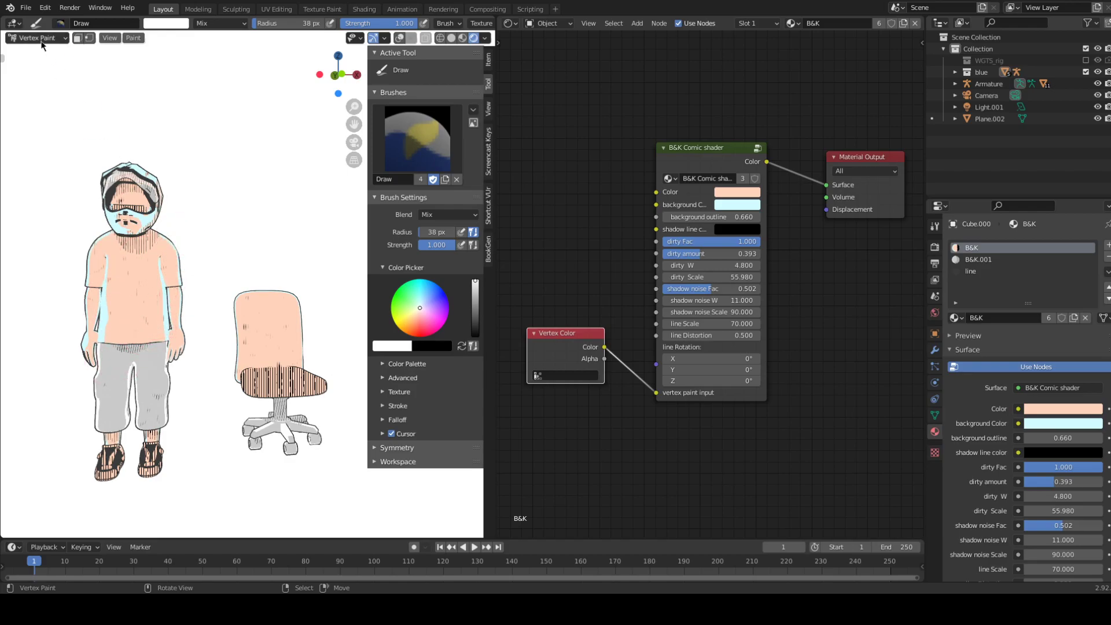
click(35, 48)
Step: Unlink the Vertex Color node from the B&K shader's vertex paint input
ctrl+right_drag(607, 369, 625, 342)
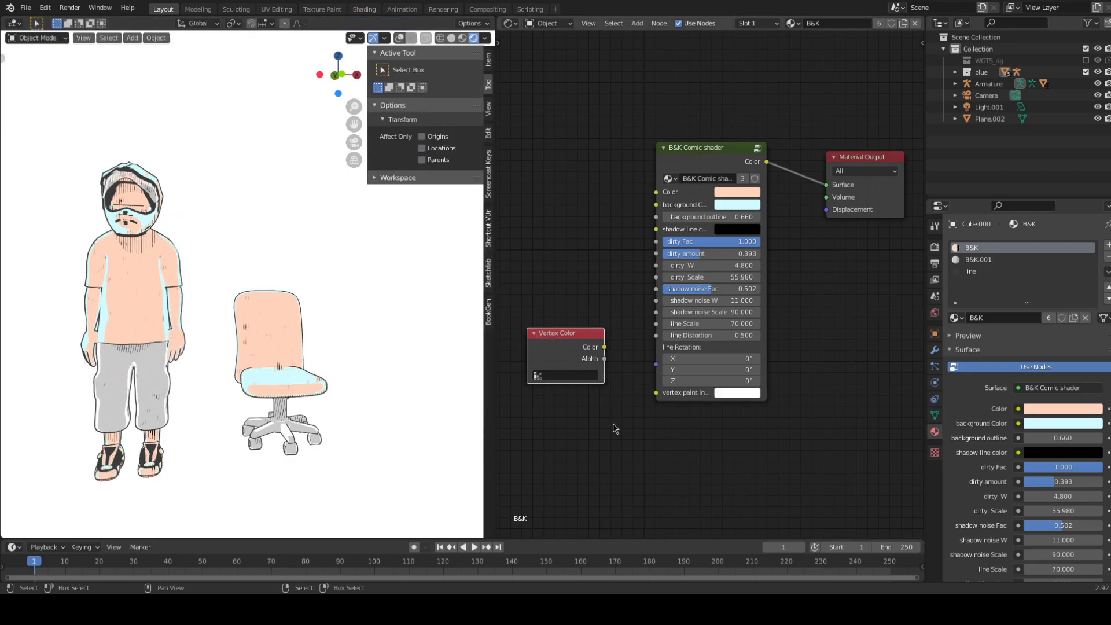
drag(583, 361, 579, 381)
middle_drag(475, 364, 428, 370)
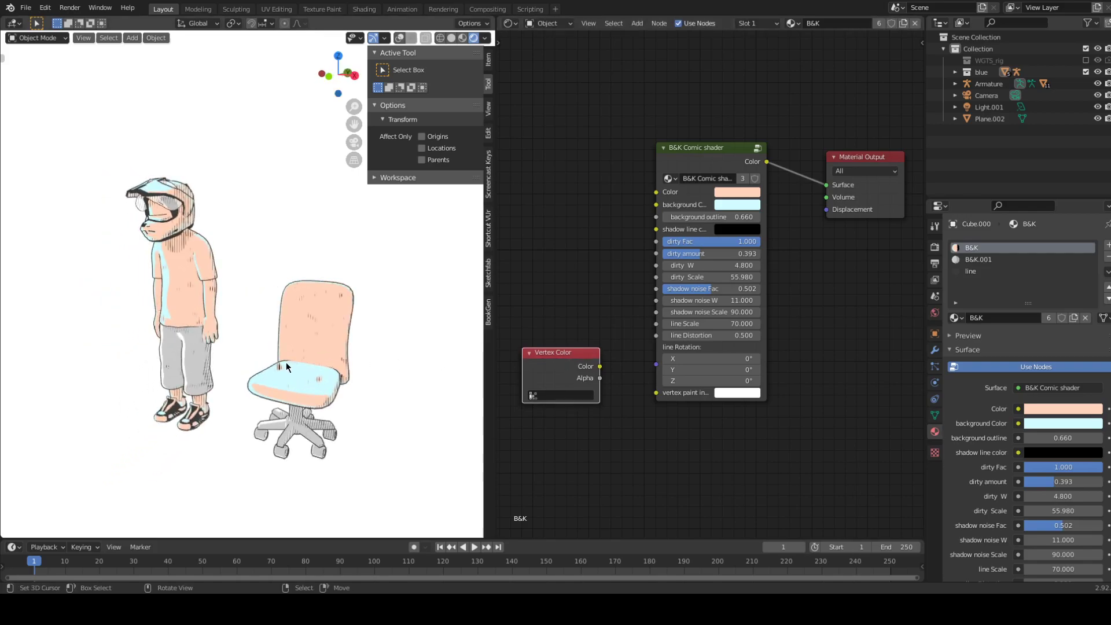
Step: Select the line material and set its outline Fac to 0.000
click(999, 271)
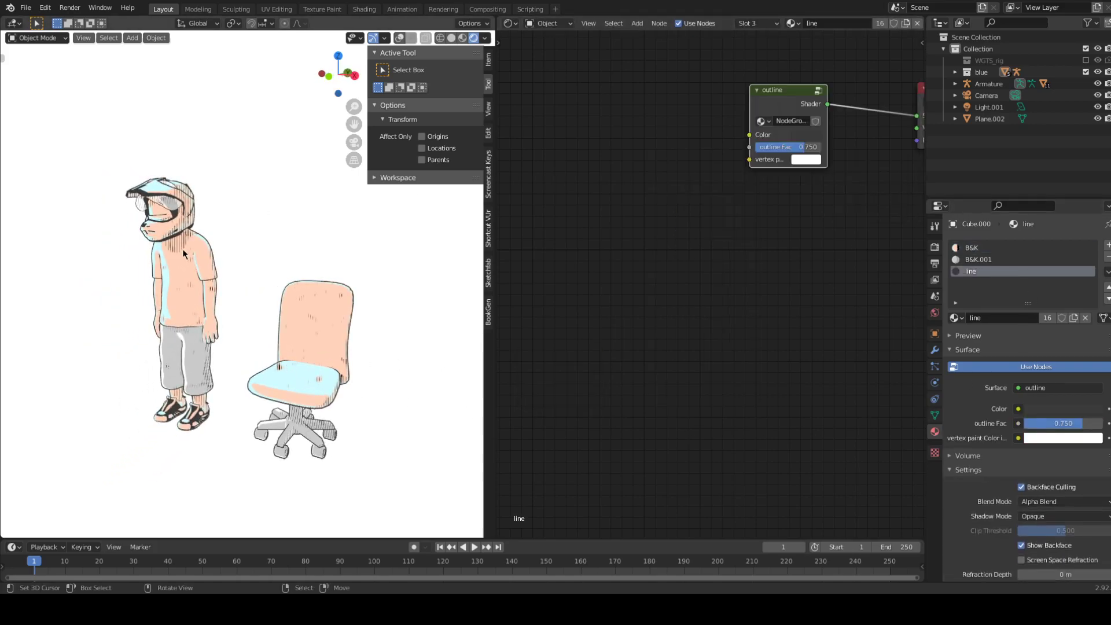
middle_drag(183, 249, 183, 241)
middle_drag(892, 137, 684, 197)
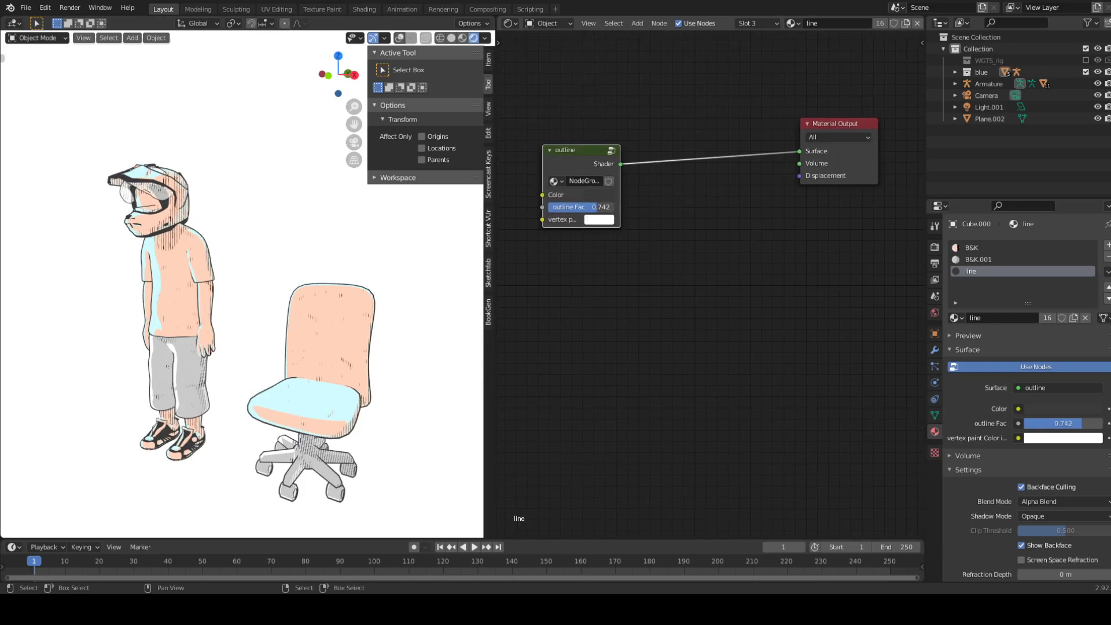
mouse_move(598, 207)
mouse_down()
mouse_move(567, 206)
mouse_move(613, 207)
mouse_move(556, 206)
mouse_up()
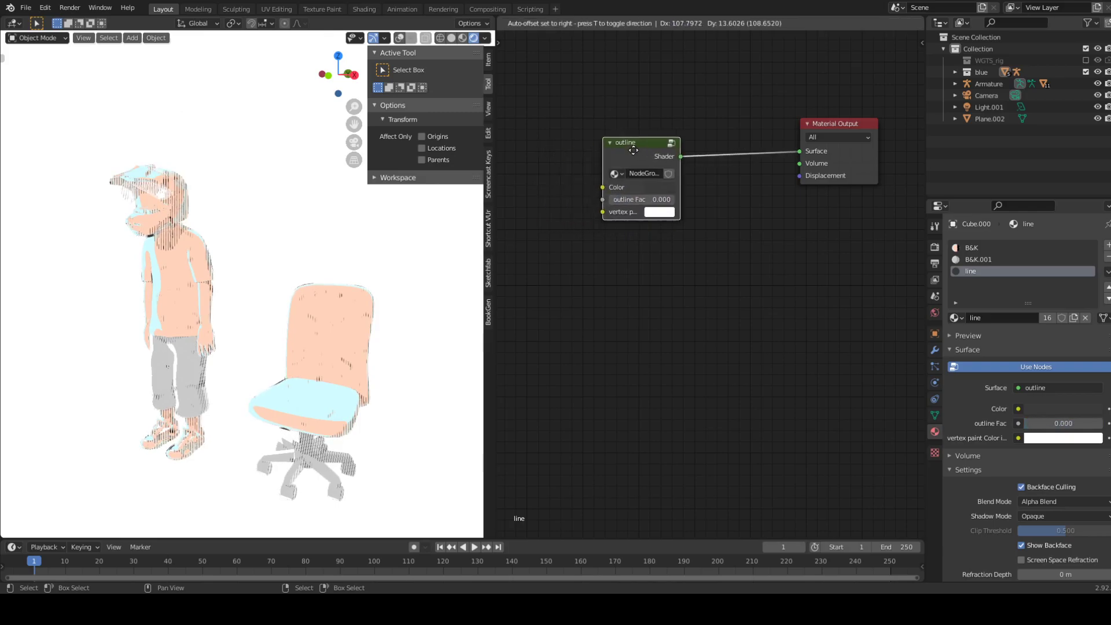
Step: Add a Vertex Color node and link it to the outline's vertex paint input
drag(576, 164, 643, 150)
key(shift+a)
mouse_move(547, 188)
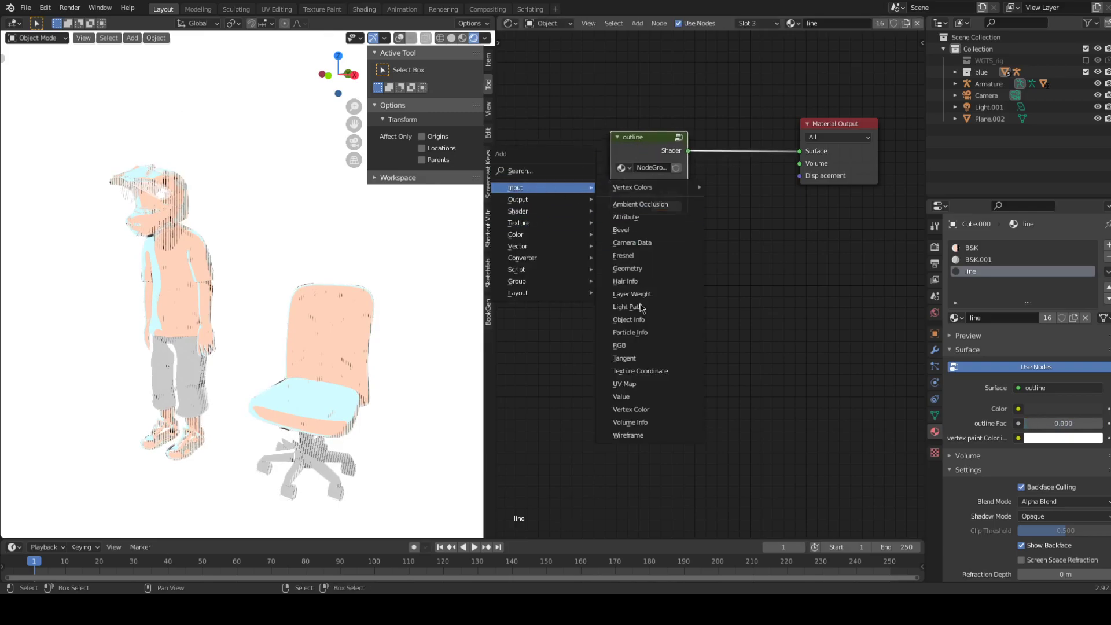
click(623, 409)
click(547, 174)
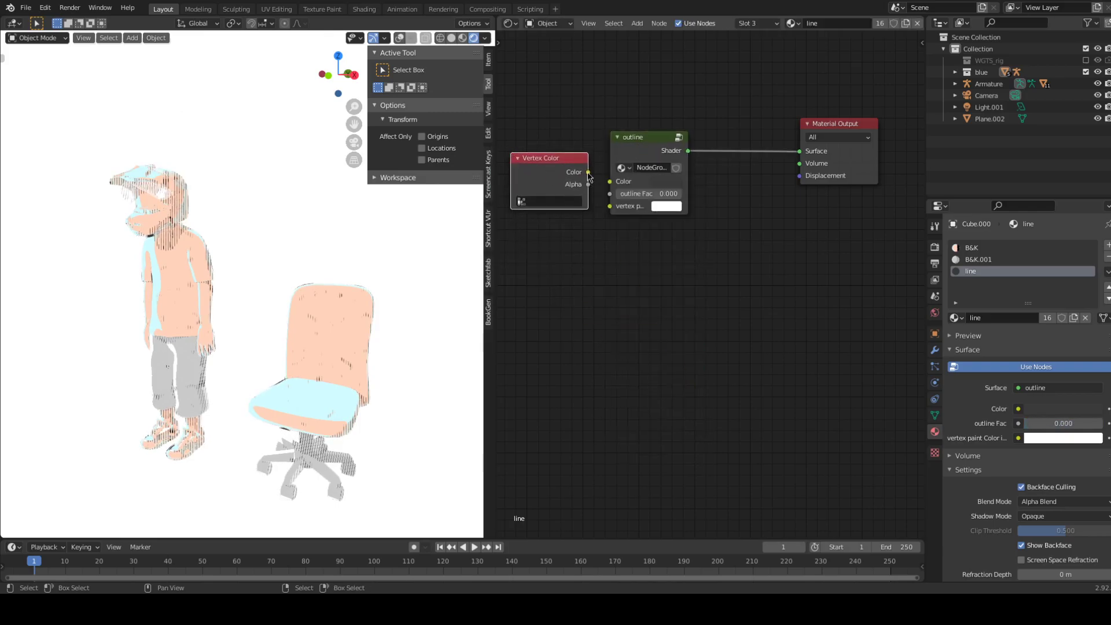
drag(588, 172, 609, 206)
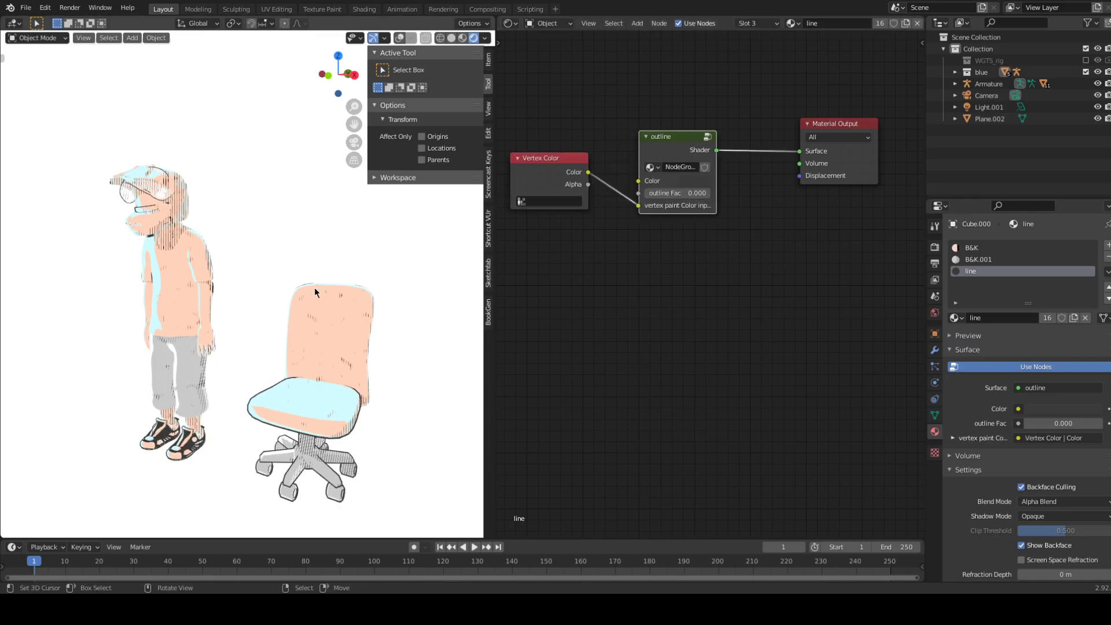
click(36, 38)
Step: In Vertex Paint mode, paint a black outline down the trouser leg
click(35, 89)
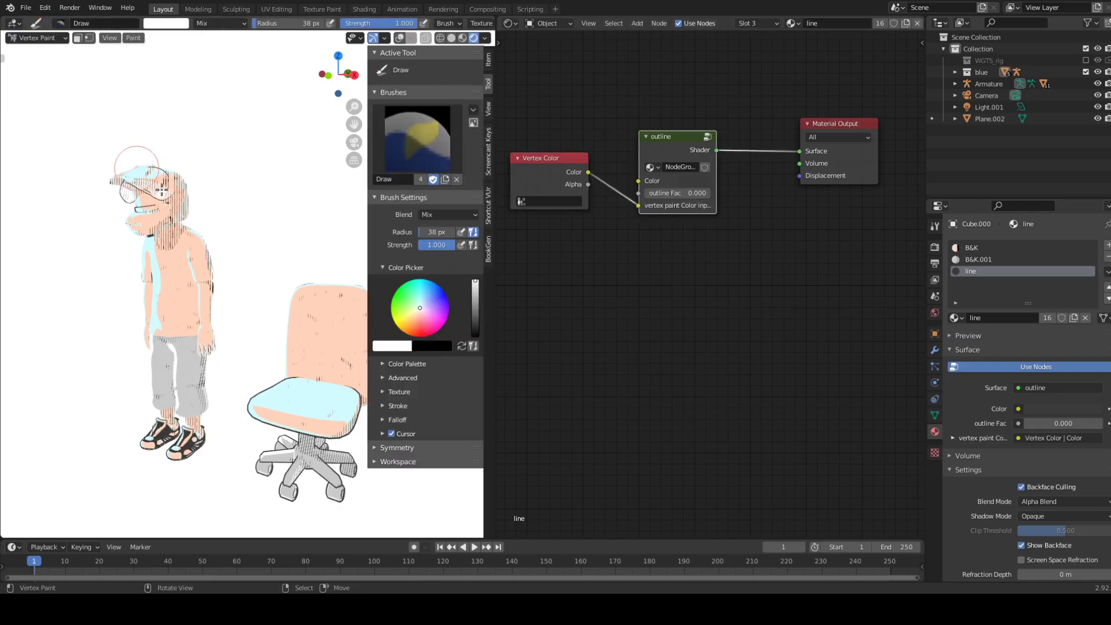
click(462, 346)
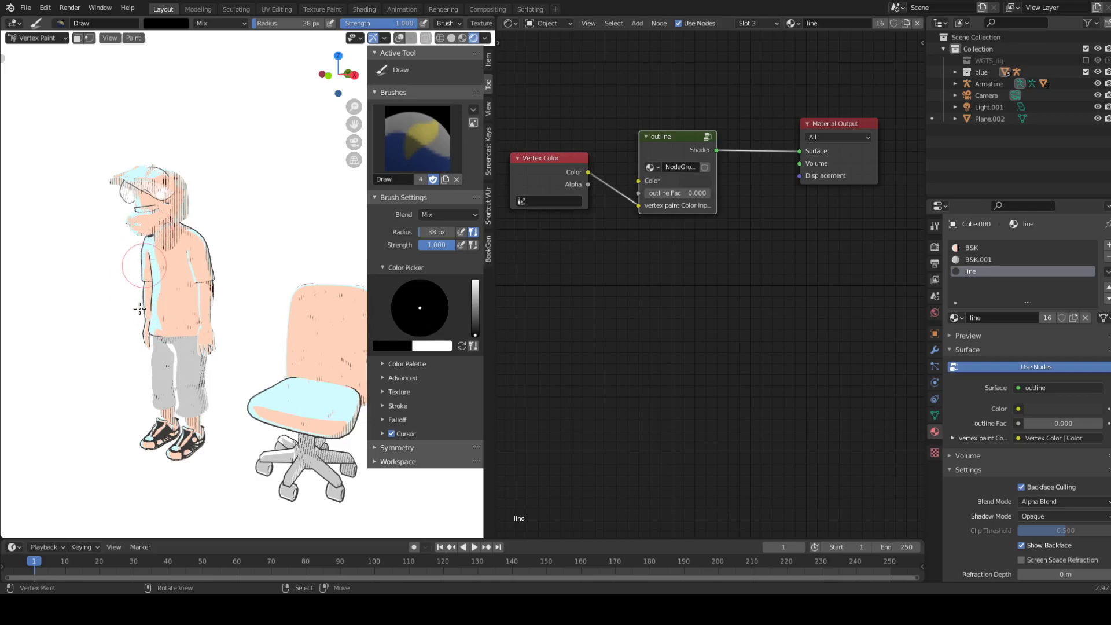
drag(163, 357, 152, 424)
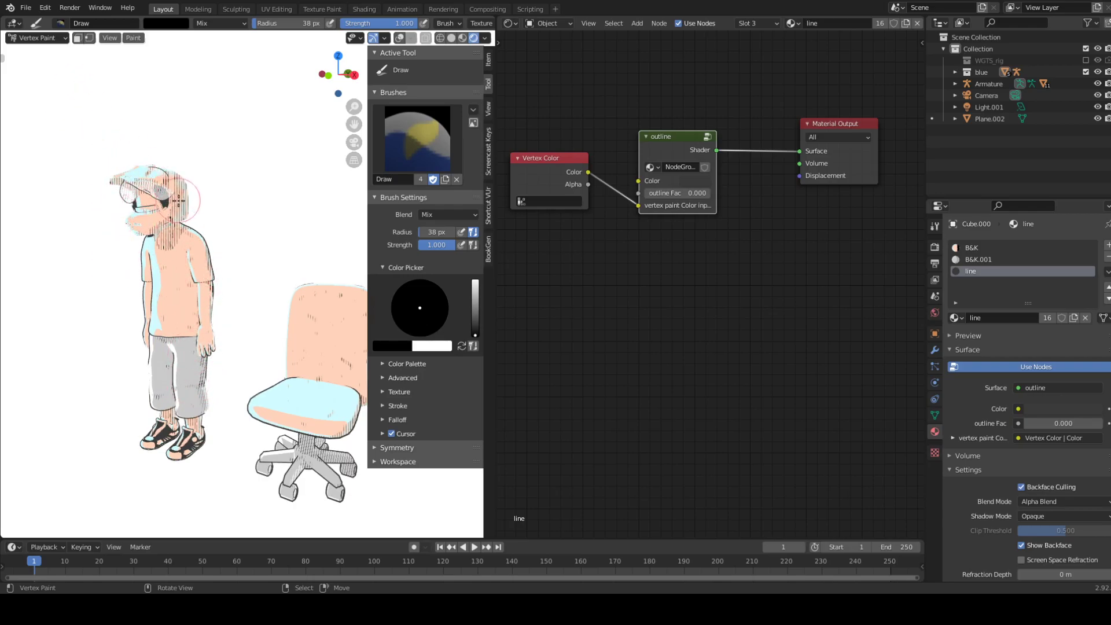
key(ctrl+z)
Step: Paint a black outline along the helm.004 cap brim, then return to Object Mode in Solid shading
click(38, 37)
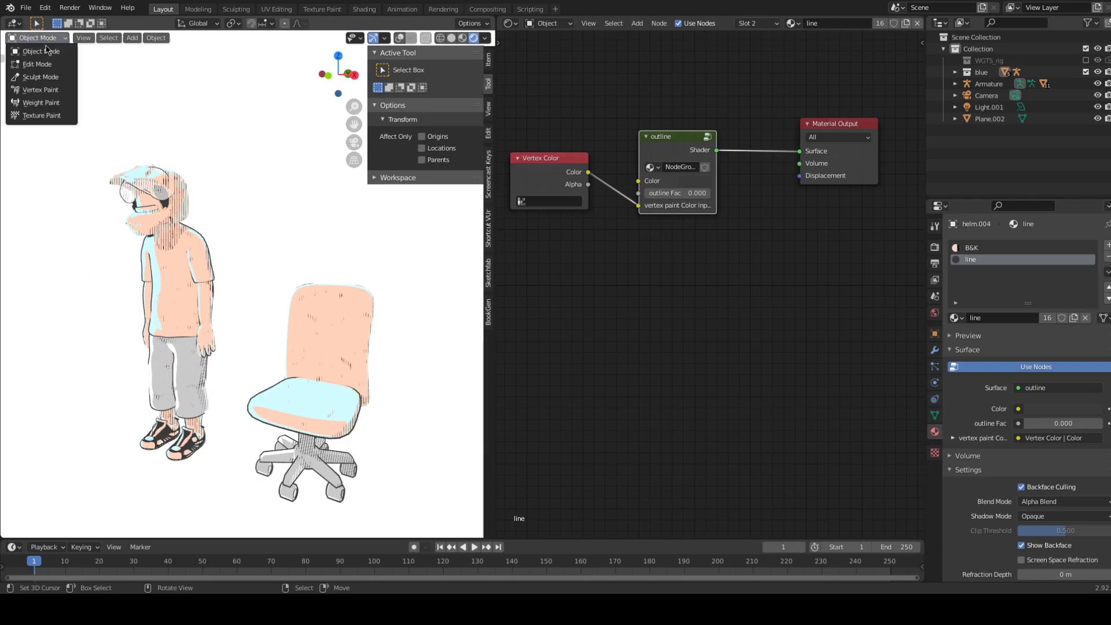
click(43, 90)
drag(116, 179, 174, 174)
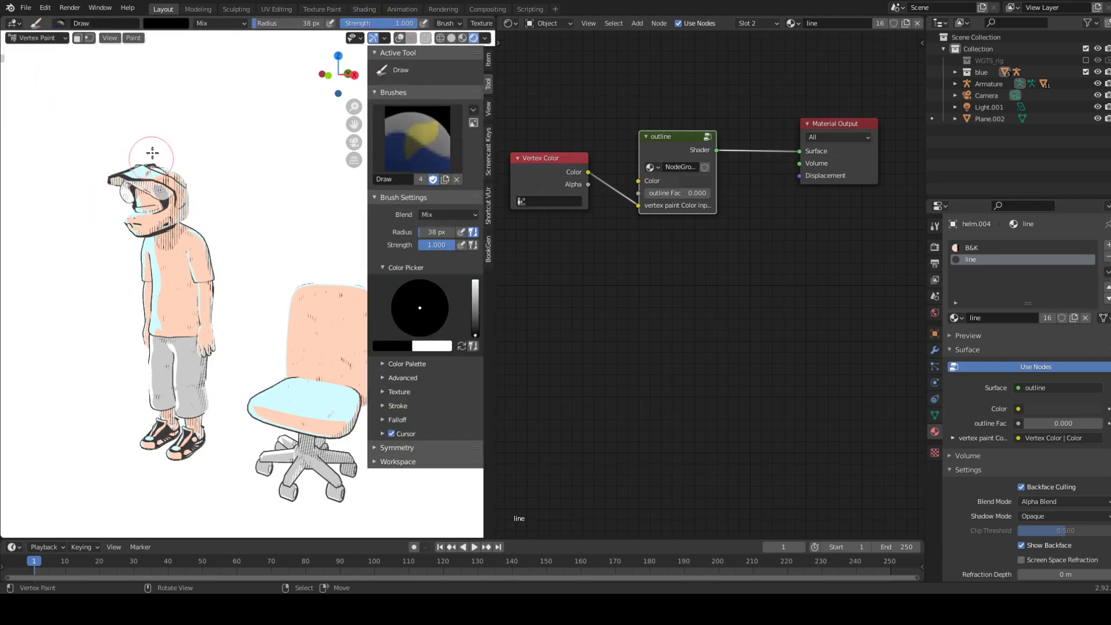
click(46, 39)
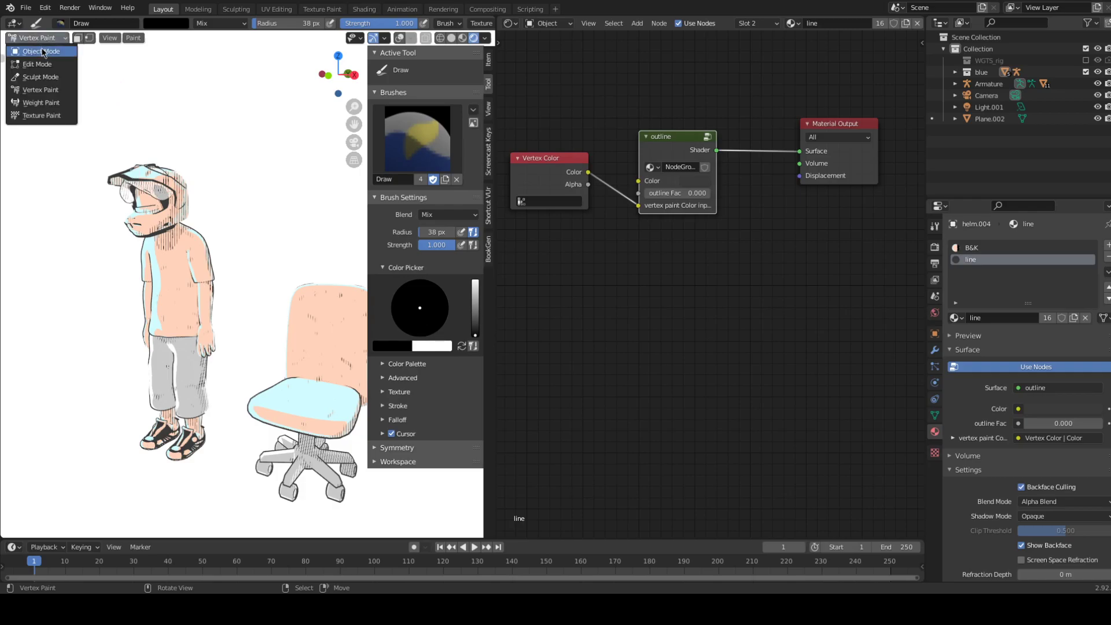
key(z)
click(203, 231)
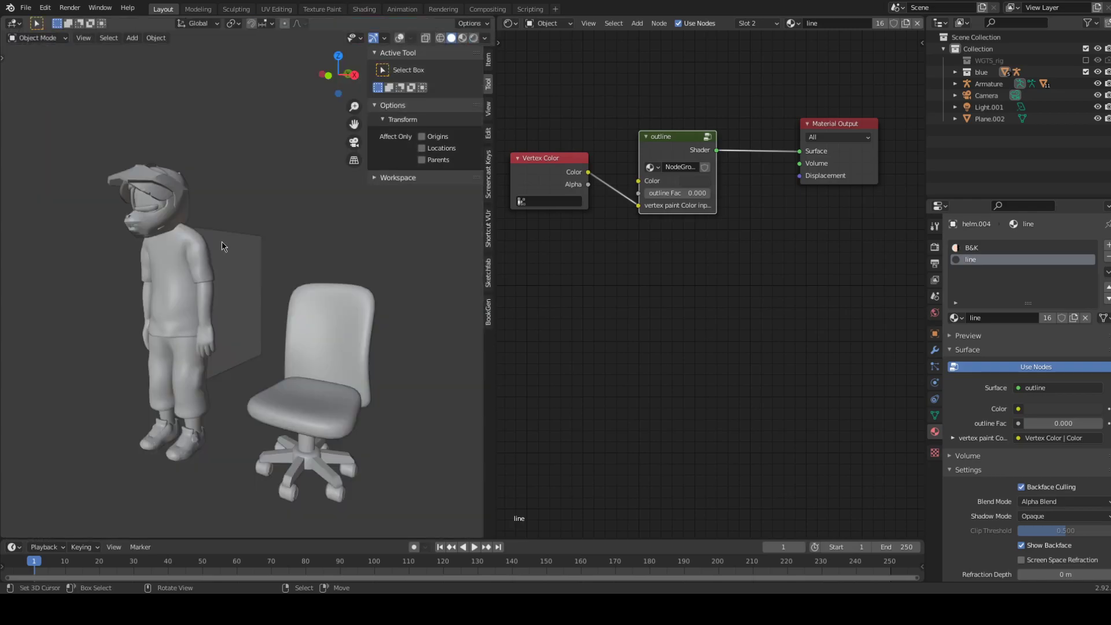
Step: Select the speed-line plane Plane.002 and put it in Vertex Paint mode with Rendered shading
click(221, 241)
click(399, 38)
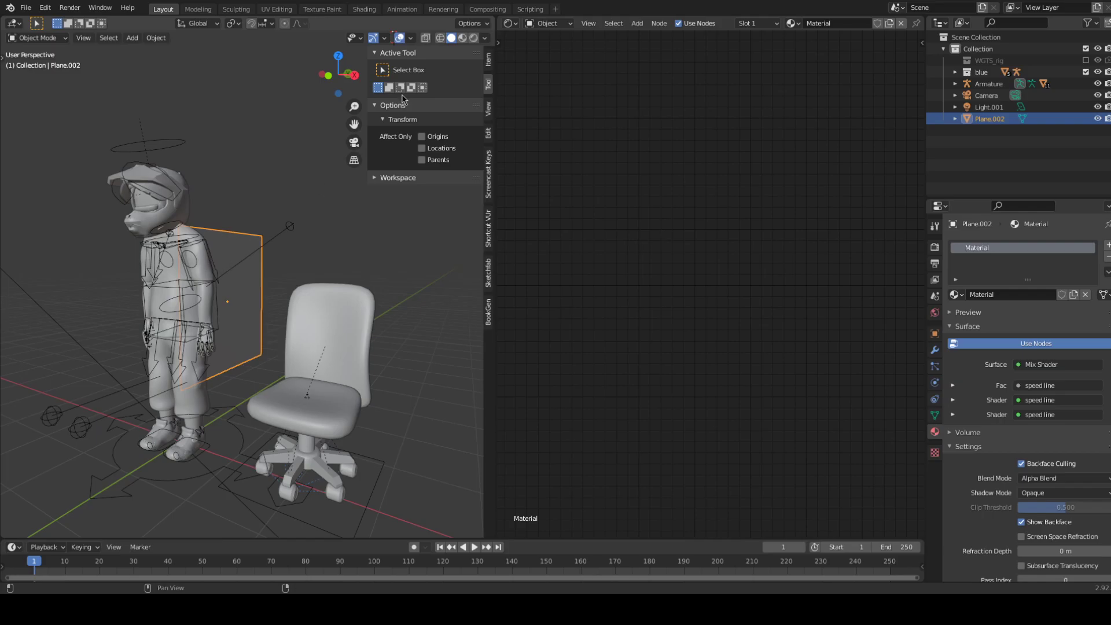
click(52, 38)
click(27, 55)
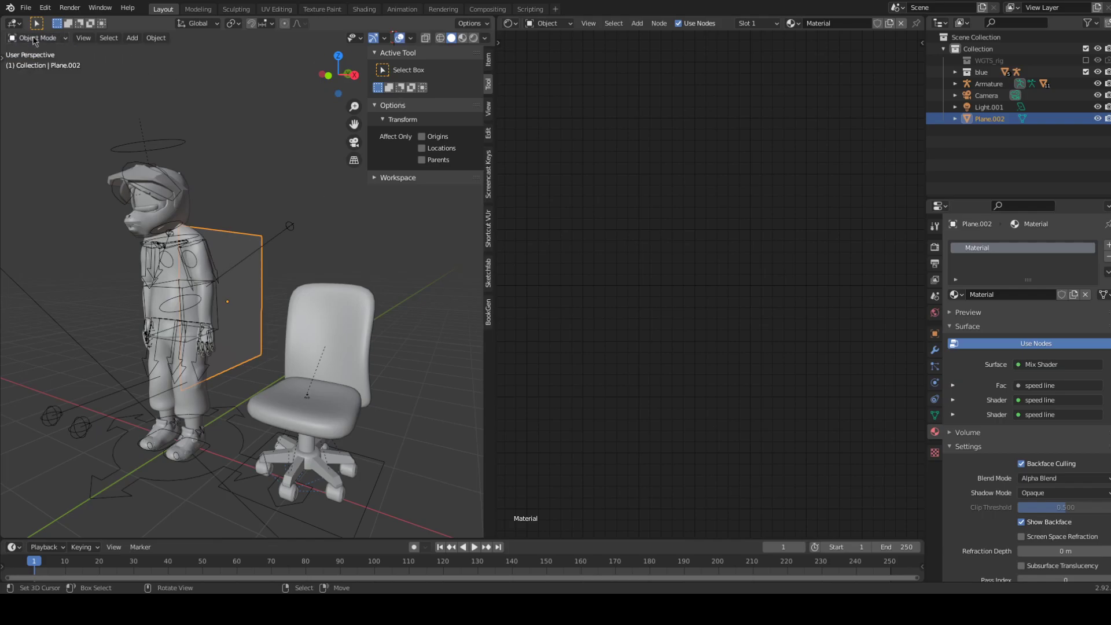
click(34, 38)
key(z)
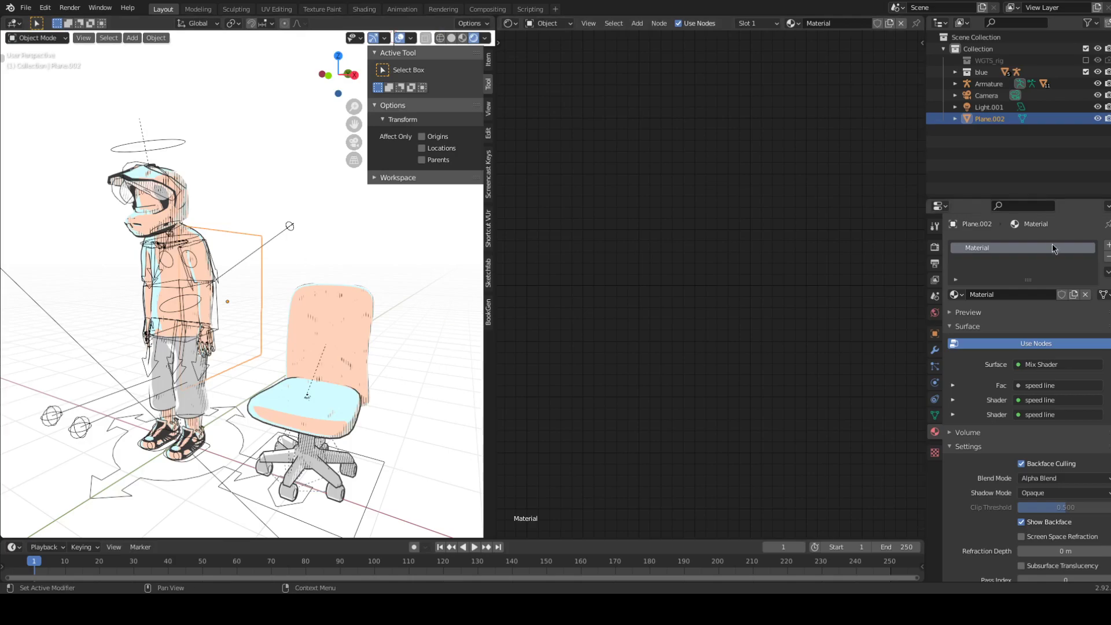
click(37, 38)
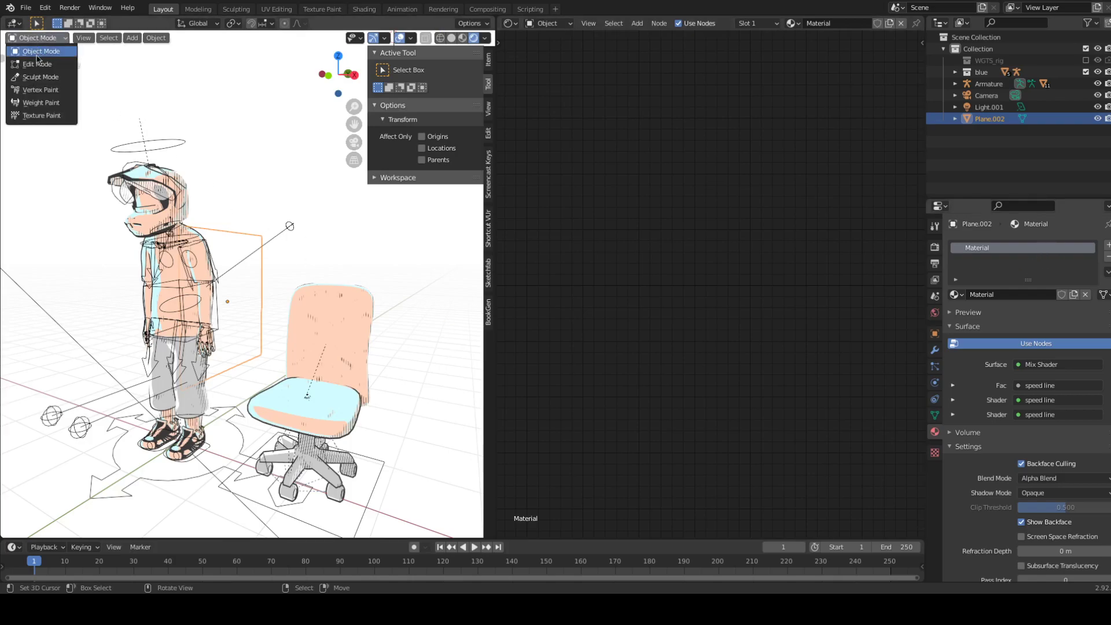
click(35, 82)
Step: Paint dark speed-line streaks beside the shirt and legs, hide overlays, and merge the node editor into the 3D view
mouse_move(207, 238)
mouse_down()
mouse_move(236, 256)
mouse_move(223, 281)
mouse_move(222, 424)
mouse_up()
mouse_move(222, 424)
middle_down()
mouse_move(250, 397)
mouse_move(255, 249)
middle_up()
drag(255, 258, 249, 306)
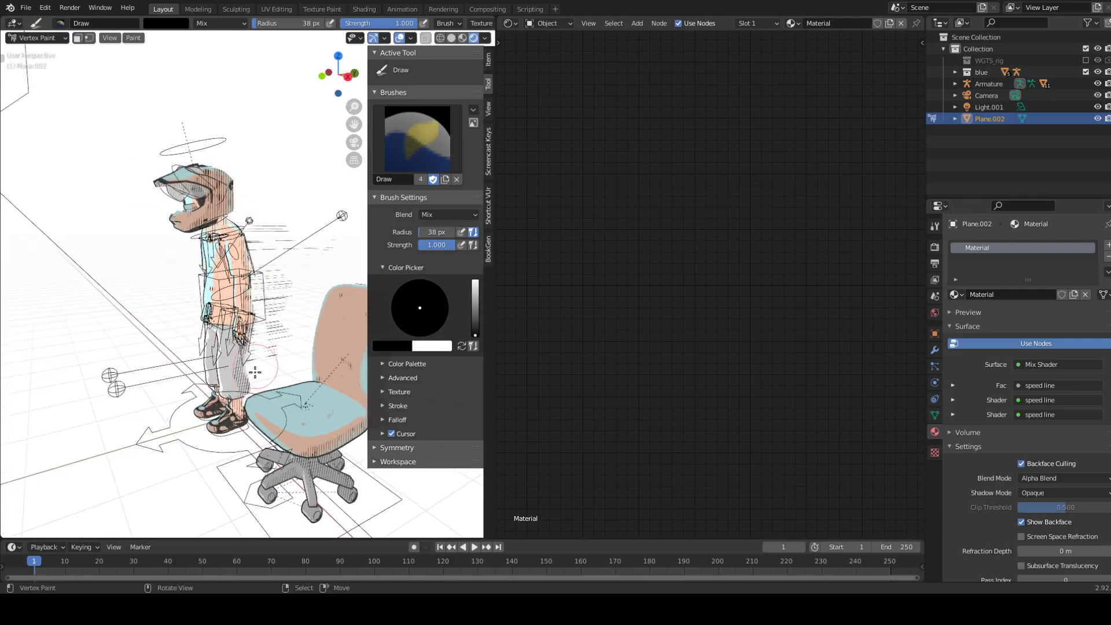
drag(254, 372, 241, 384)
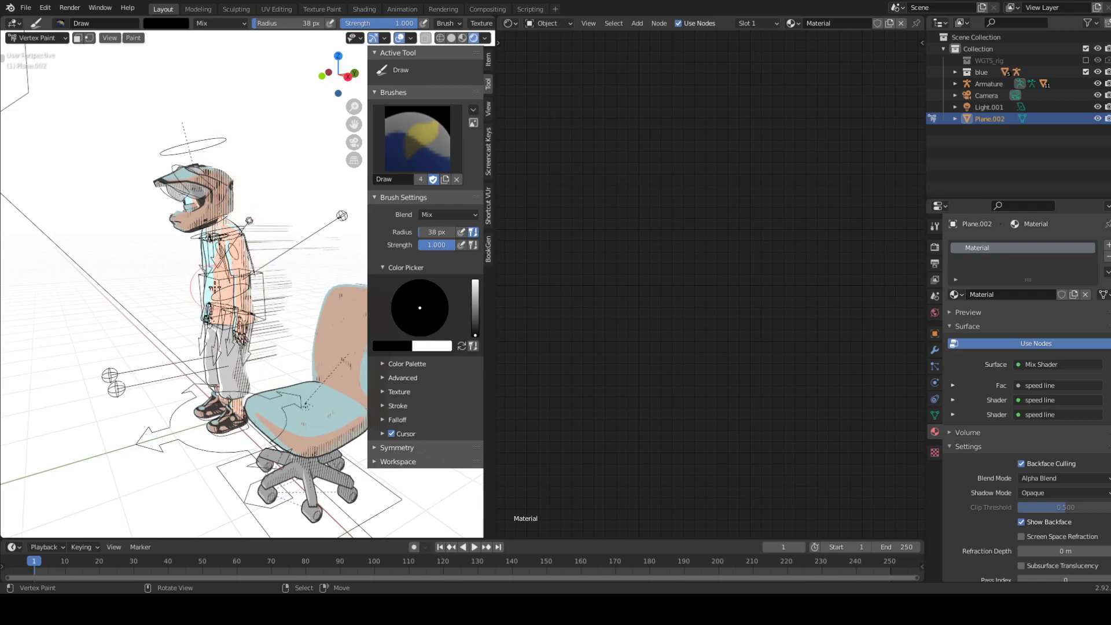
middle_drag(215, 288, 249, 272)
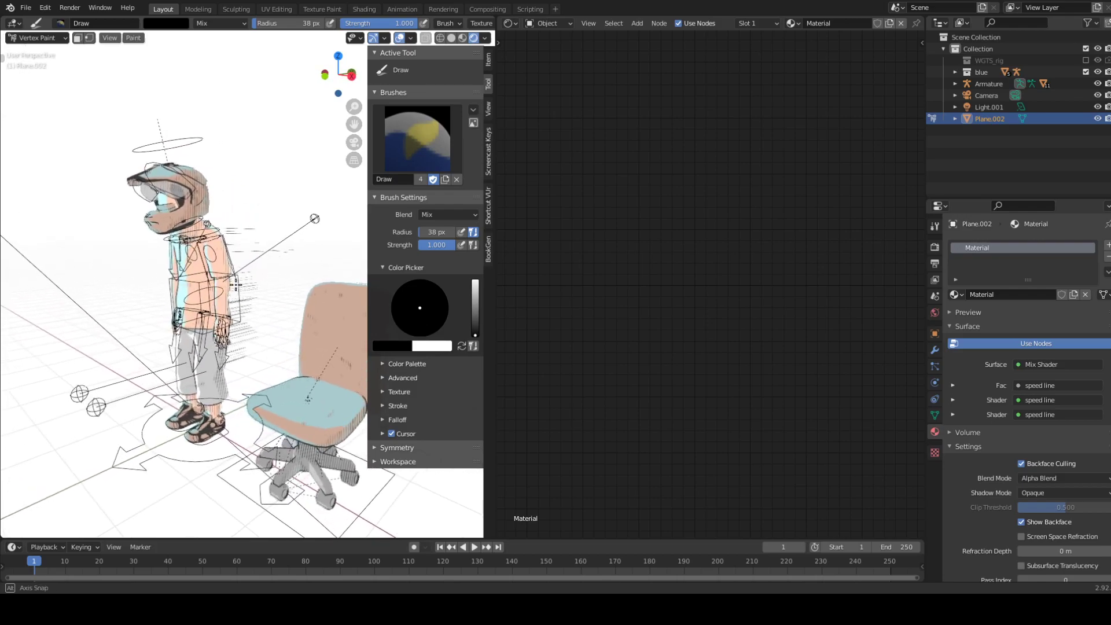
click(401, 38)
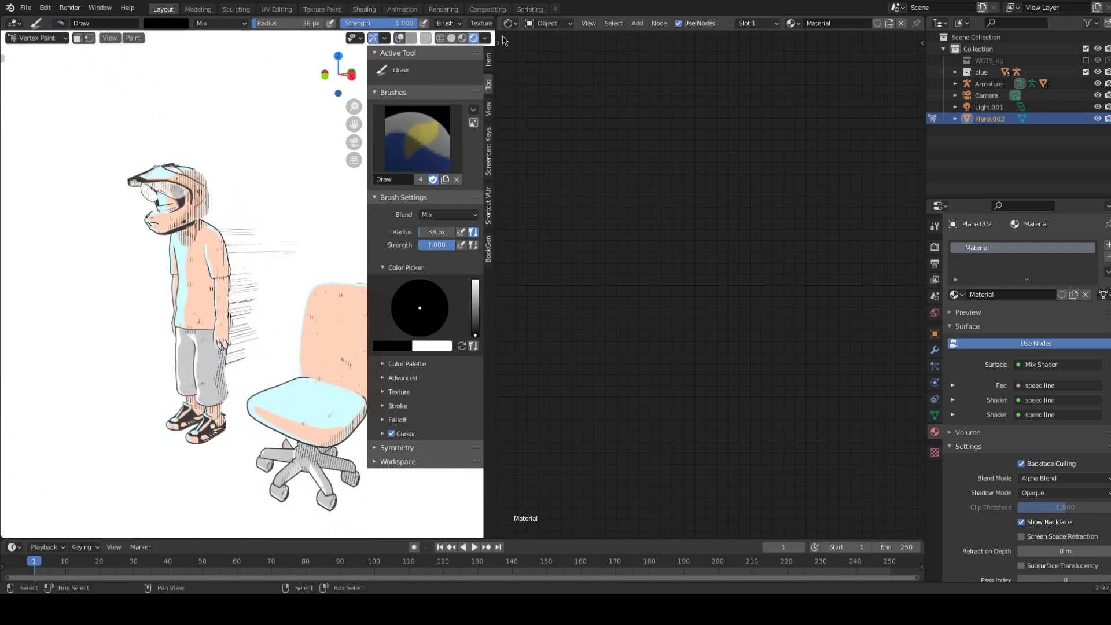
drag(496, 17, 530, 25)
Step: Return to Object Mode and render the frame with F12
scroll(506, 133, down, 2)
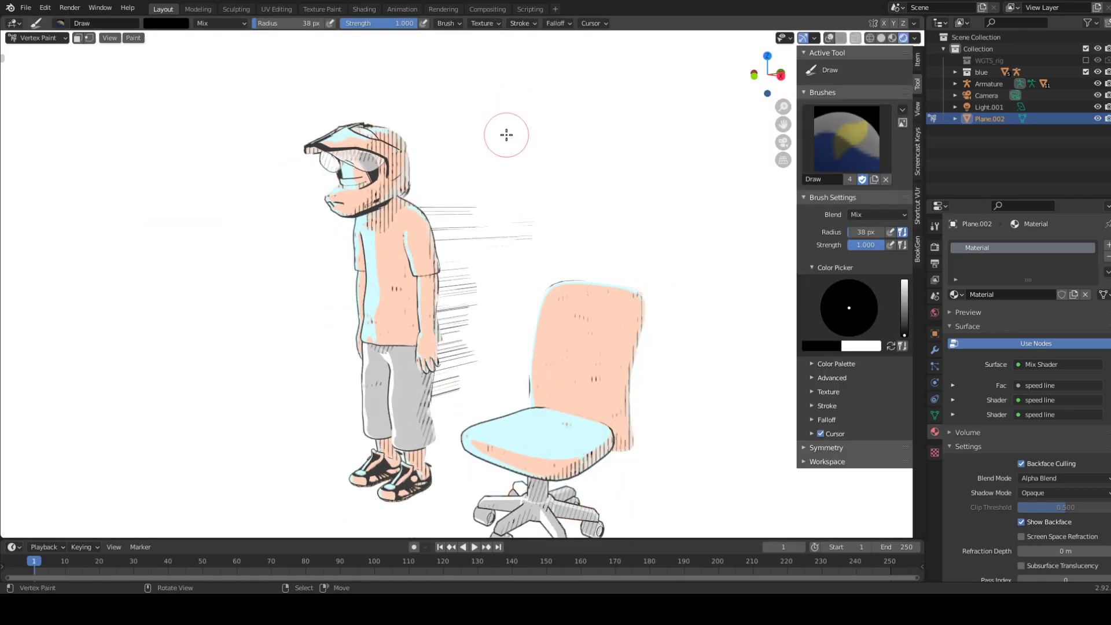
click(35, 38)
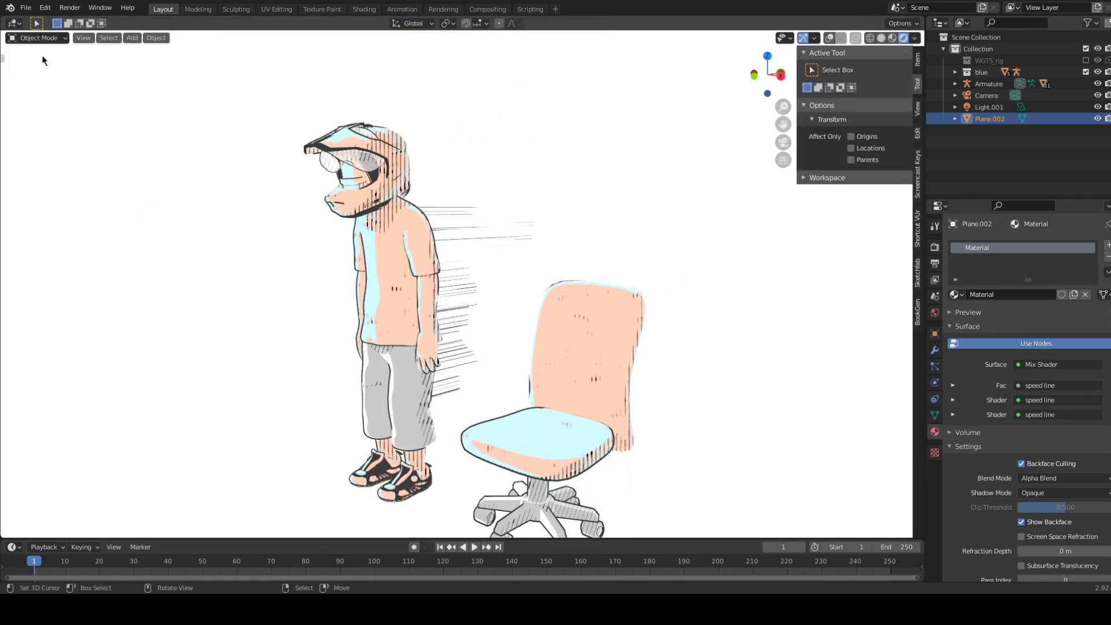
middle_drag(519, 256, 508, 289)
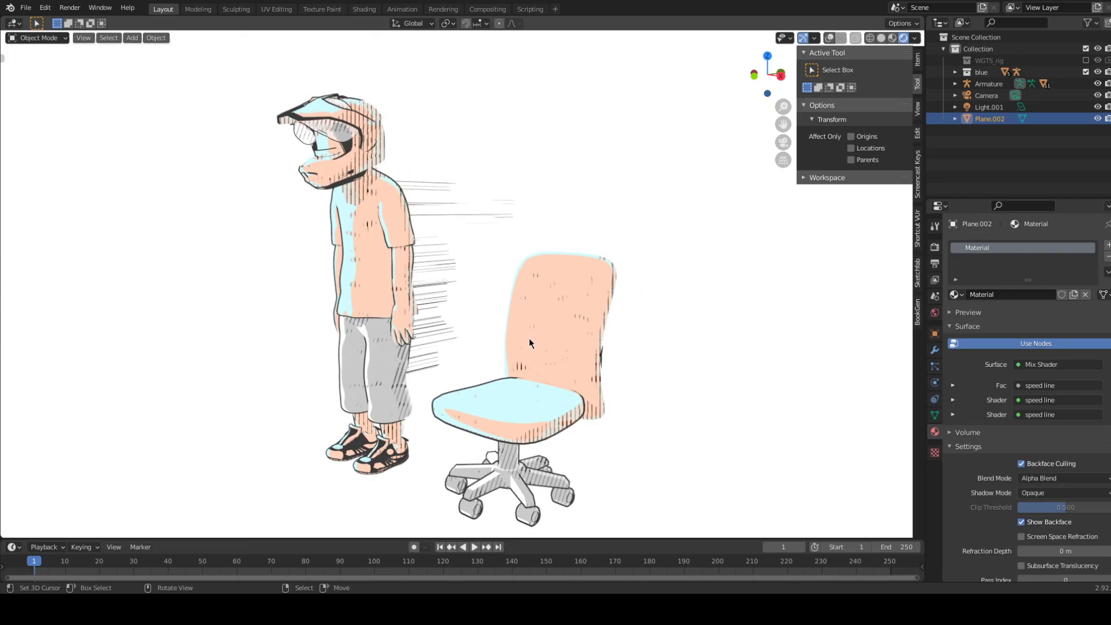
key(F12)
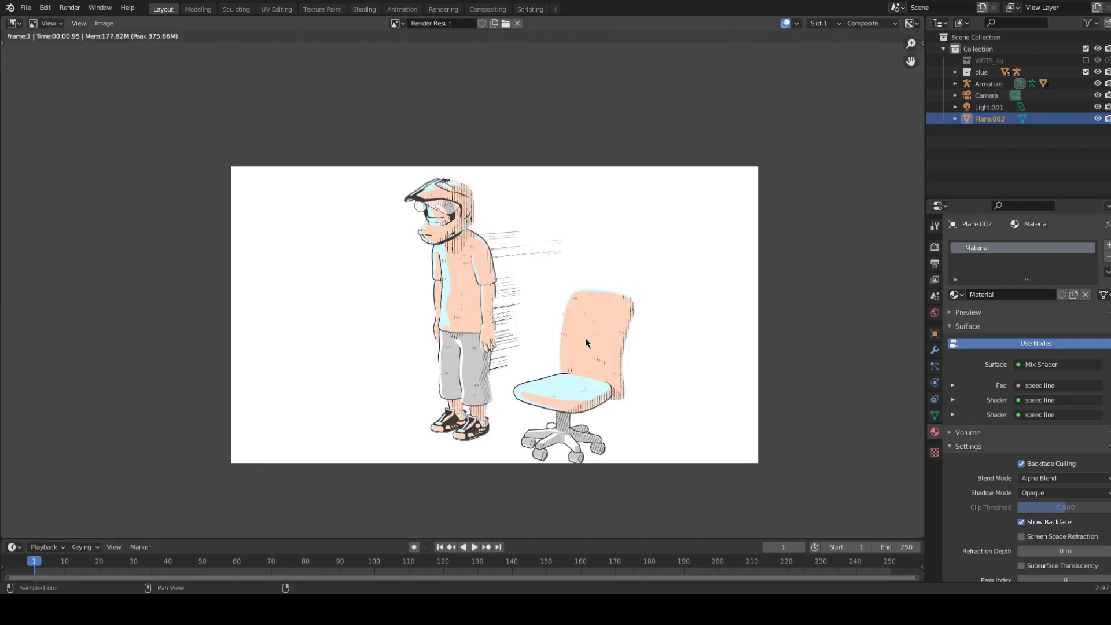
Step: Zoom in on the Render Result, close it, and orbit the 3D view to a front angle
scroll(664, 366, up, 1)
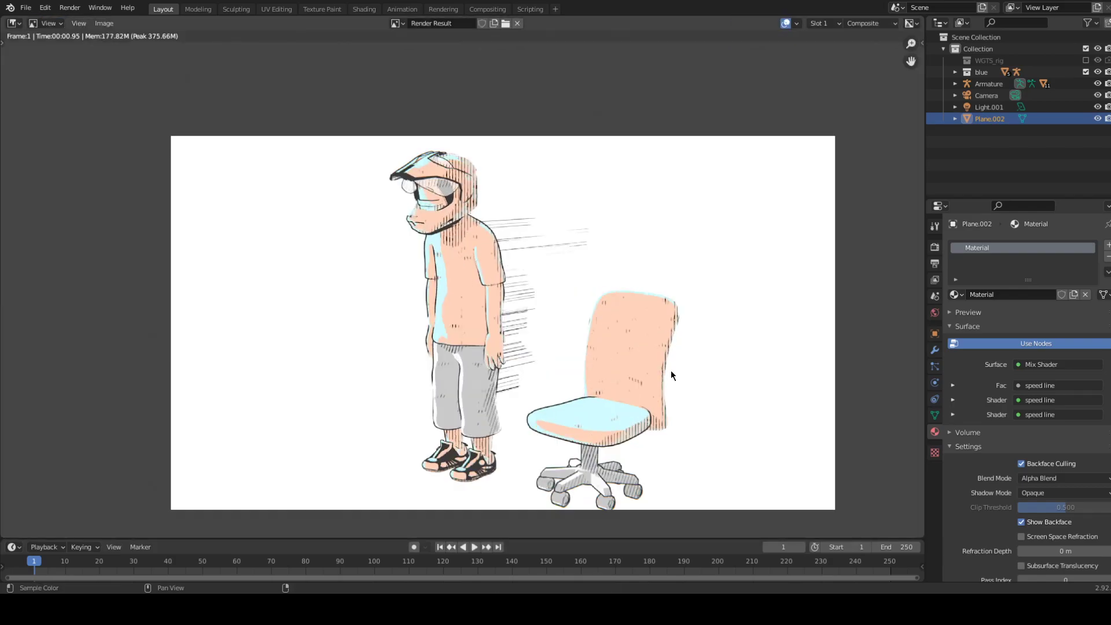
mouse_move(727, 389)
ctrl+middle_down()
mouse_move(716, 367)
mouse_move(721, 400)
ctrl+middle_up()
key(Escape)
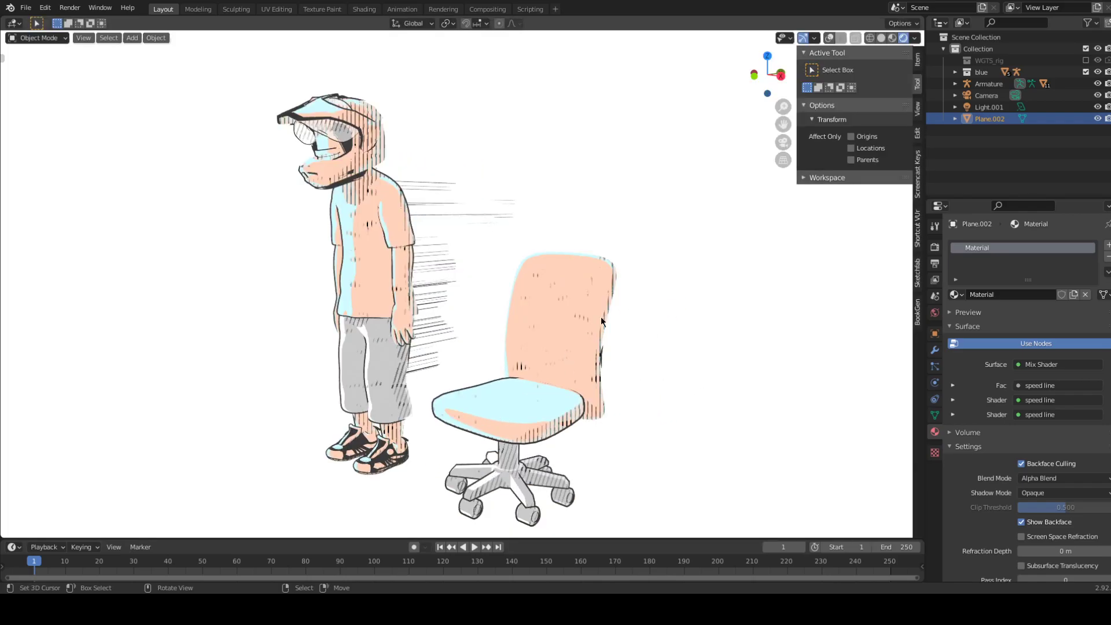
mouse_move(415, 268)
alt+middle_down()
mouse_move(480, 277)
mouse_move(321, 309)
mouse_move(175, 308)
mouse_move(335, 302)
mouse_move(456, 321)
mouse_move(531, 297)
mouse_move(633, 298)
alt+middle_up()
scroll(333, 301, down, 5)
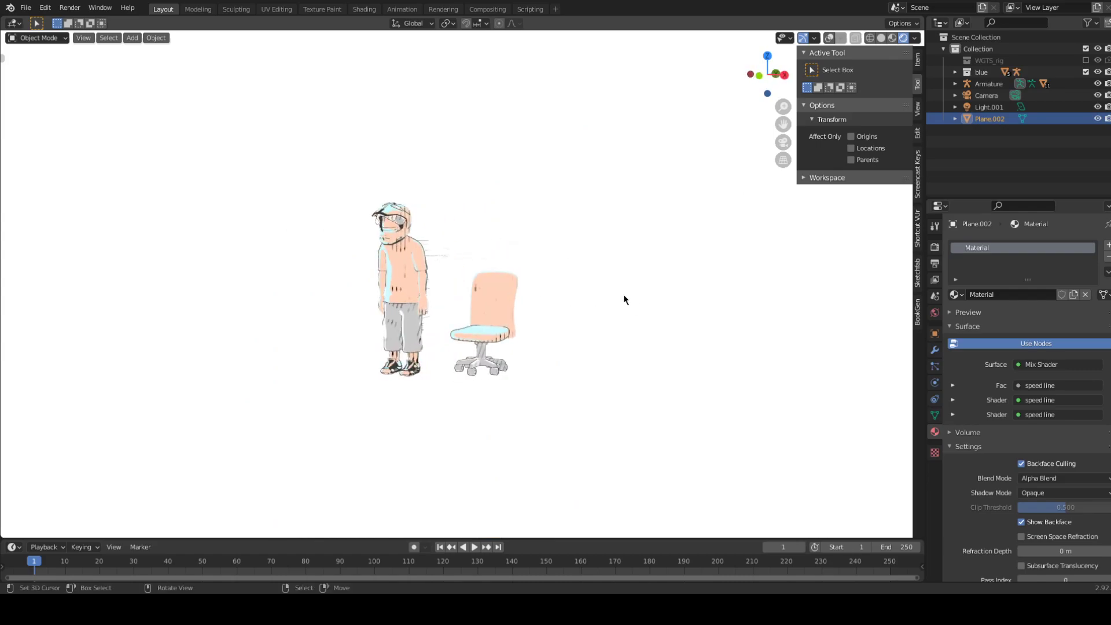